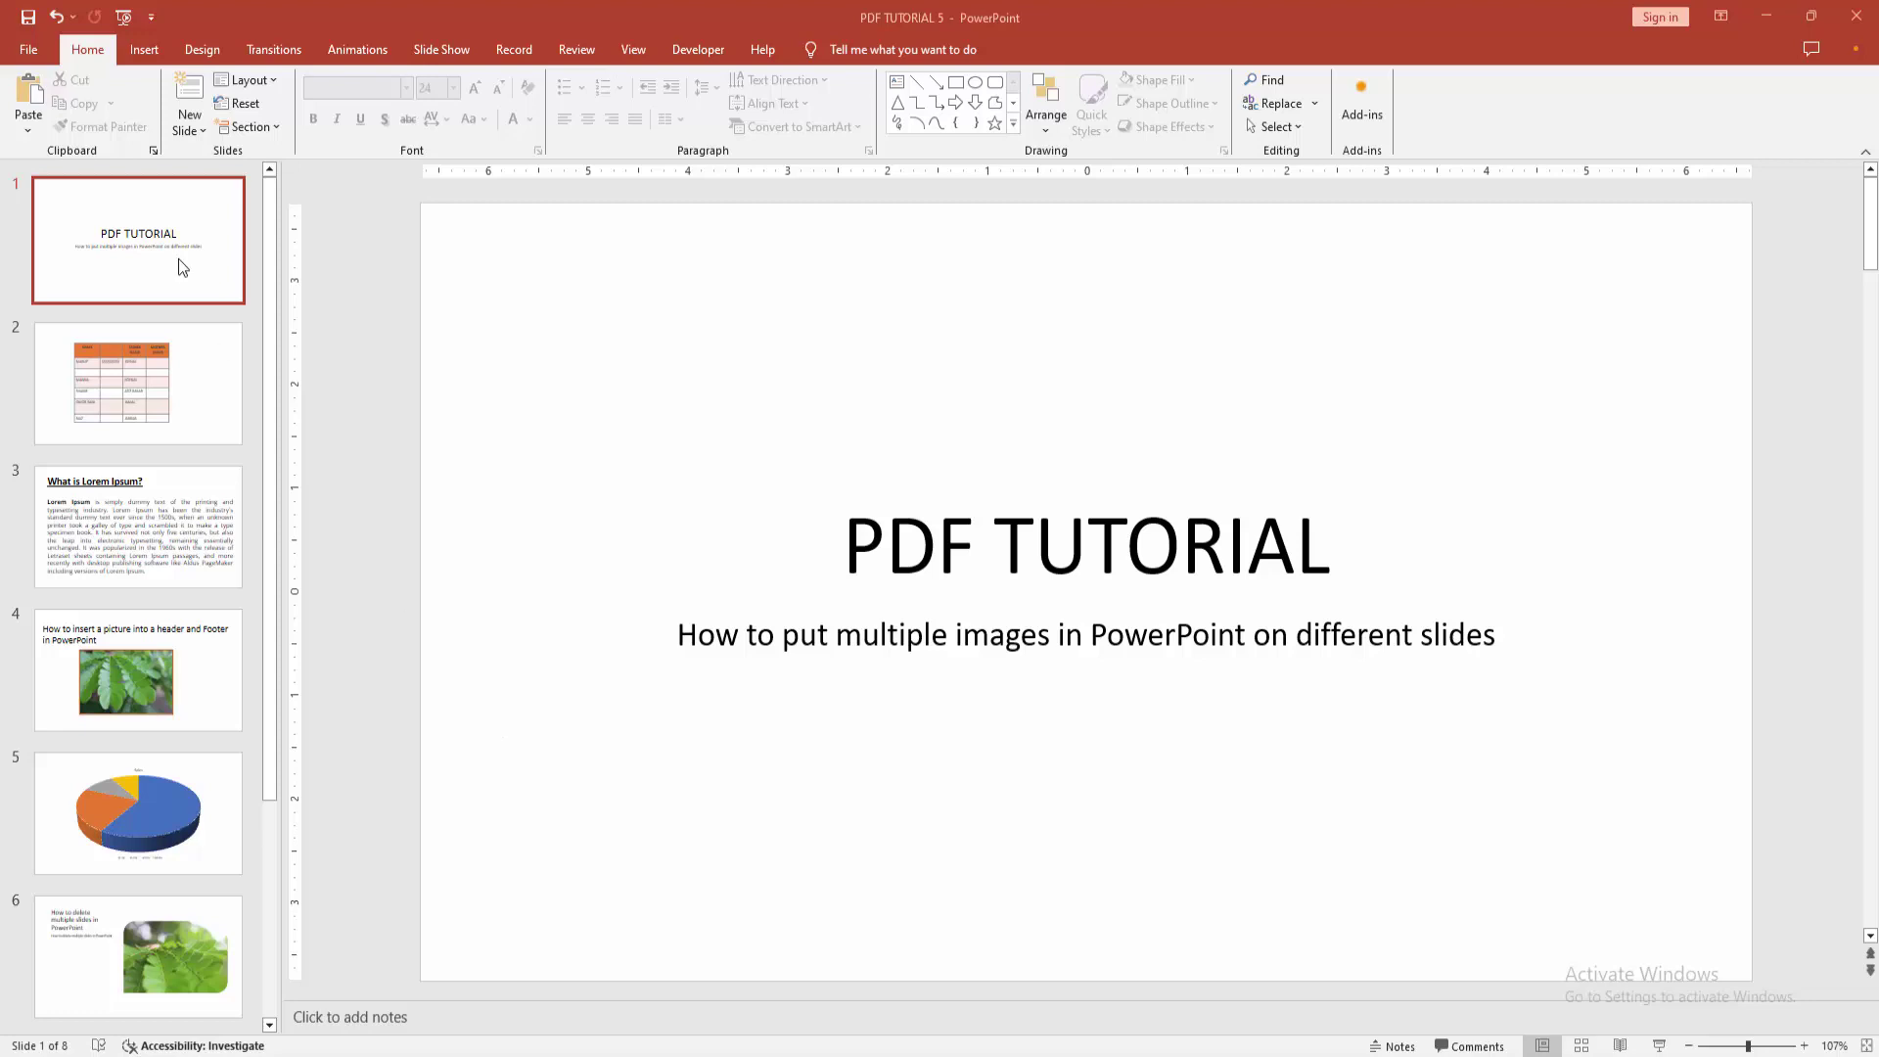
# Start a new photo album and choose to add pictures from disk.
pyautogui.click(144, 48)
pyautogui.click(254, 103)
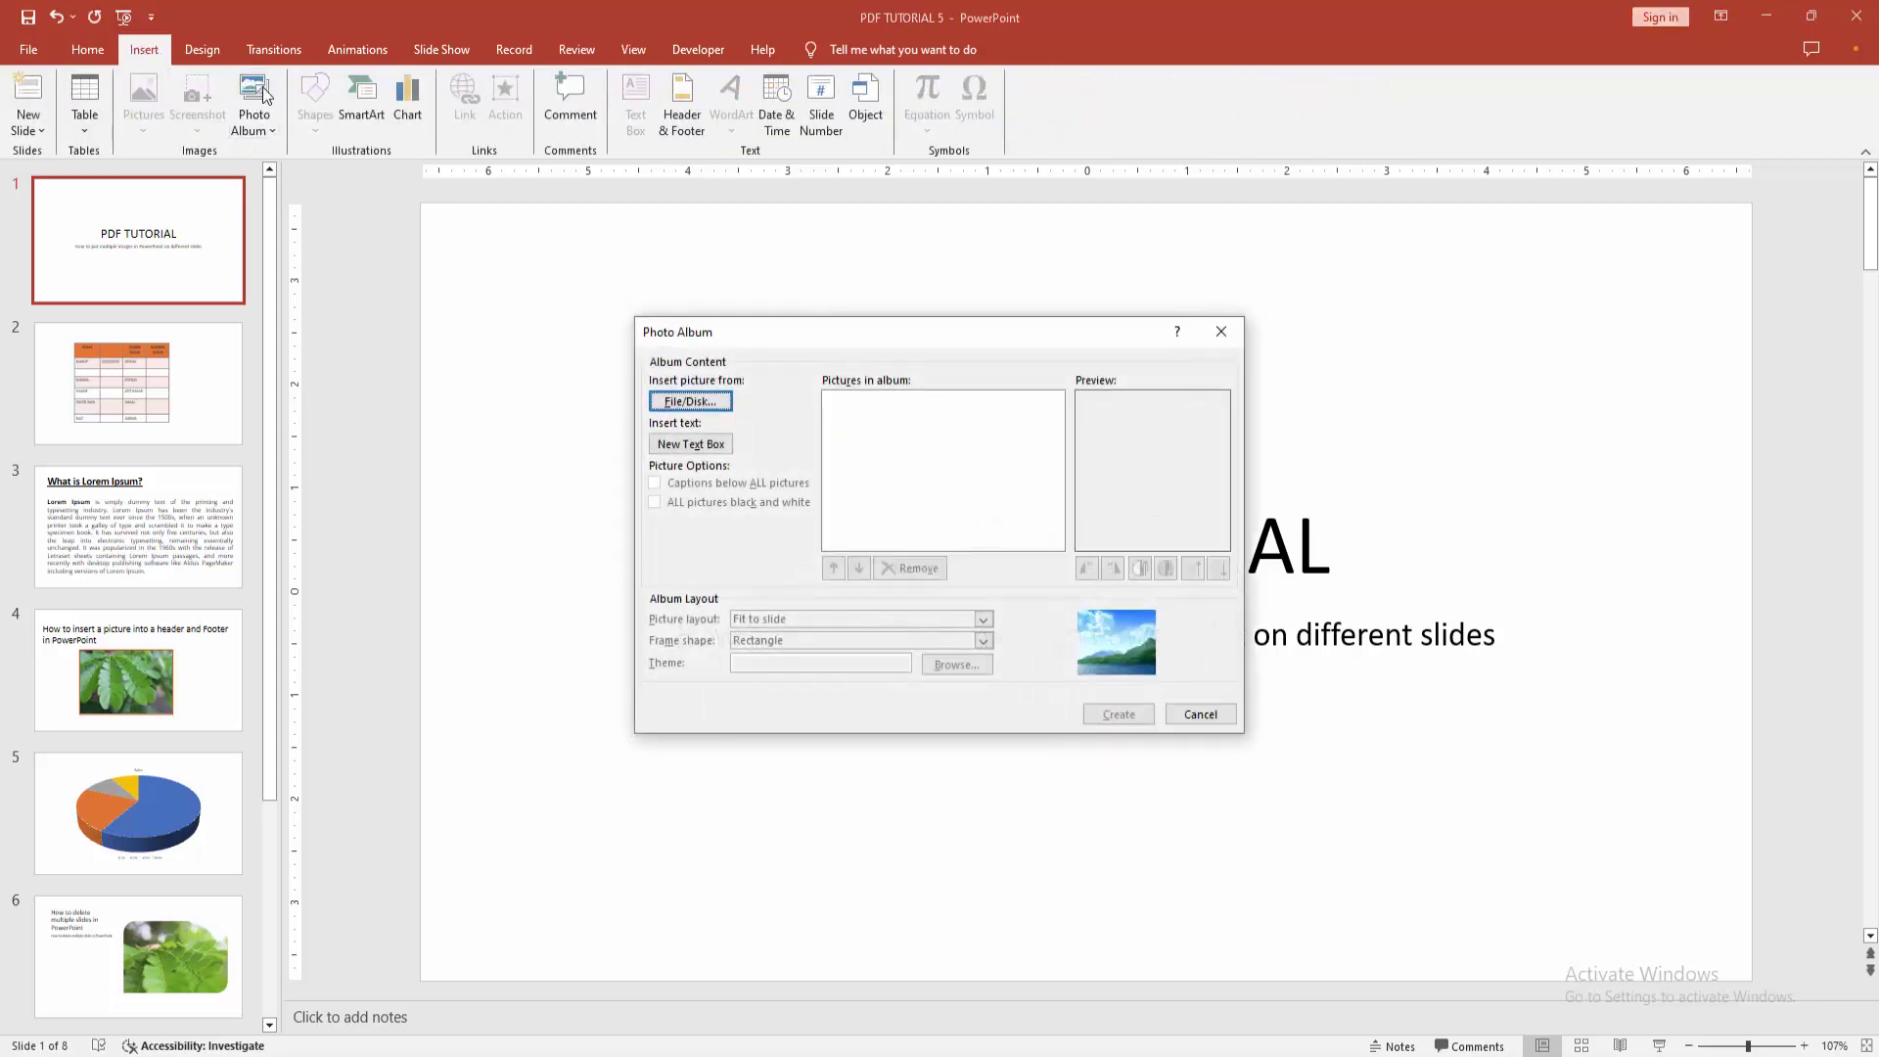
pyautogui.click(687, 401)
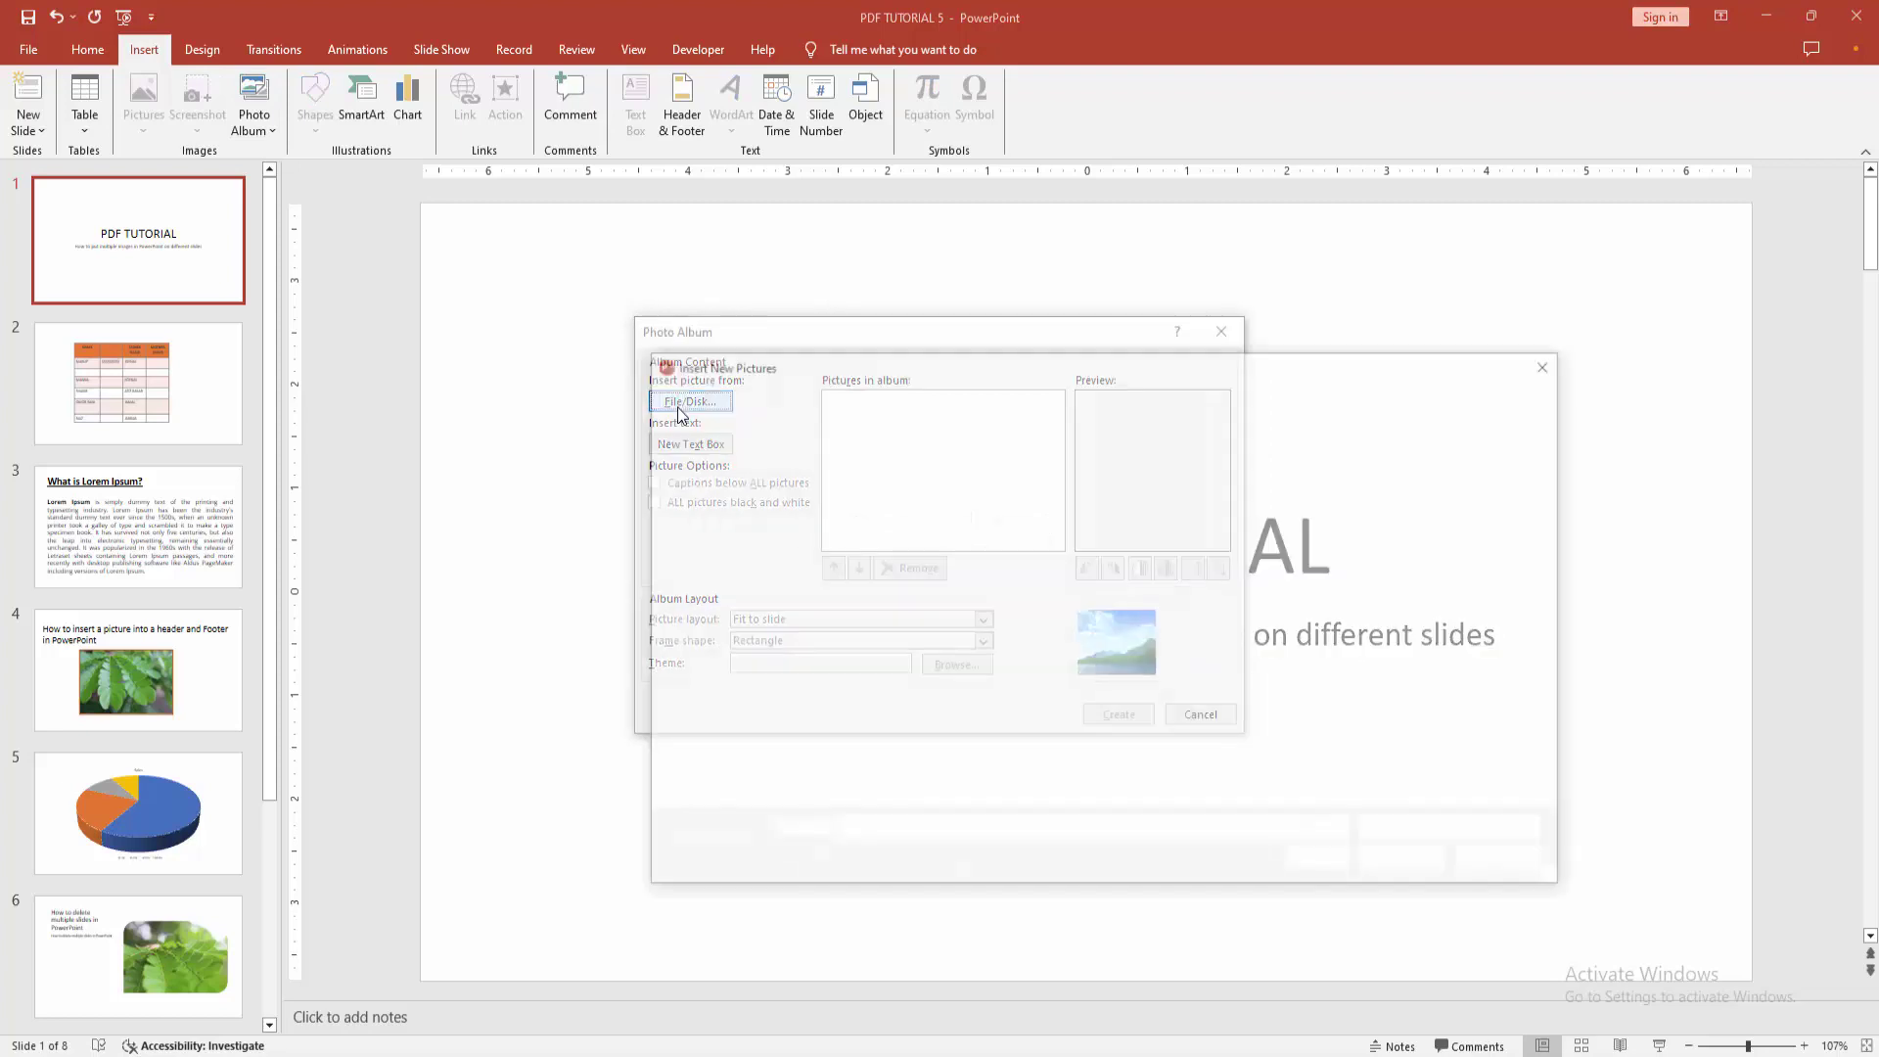
pyautogui.scroll(-1, 1003, 662)
# Select photos IMG_4774, IMG_4776, IMG_5302, IMG_5311, IMG_5314 and IMG_5312 in the picture folder.
pyautogui.click(877, 603)
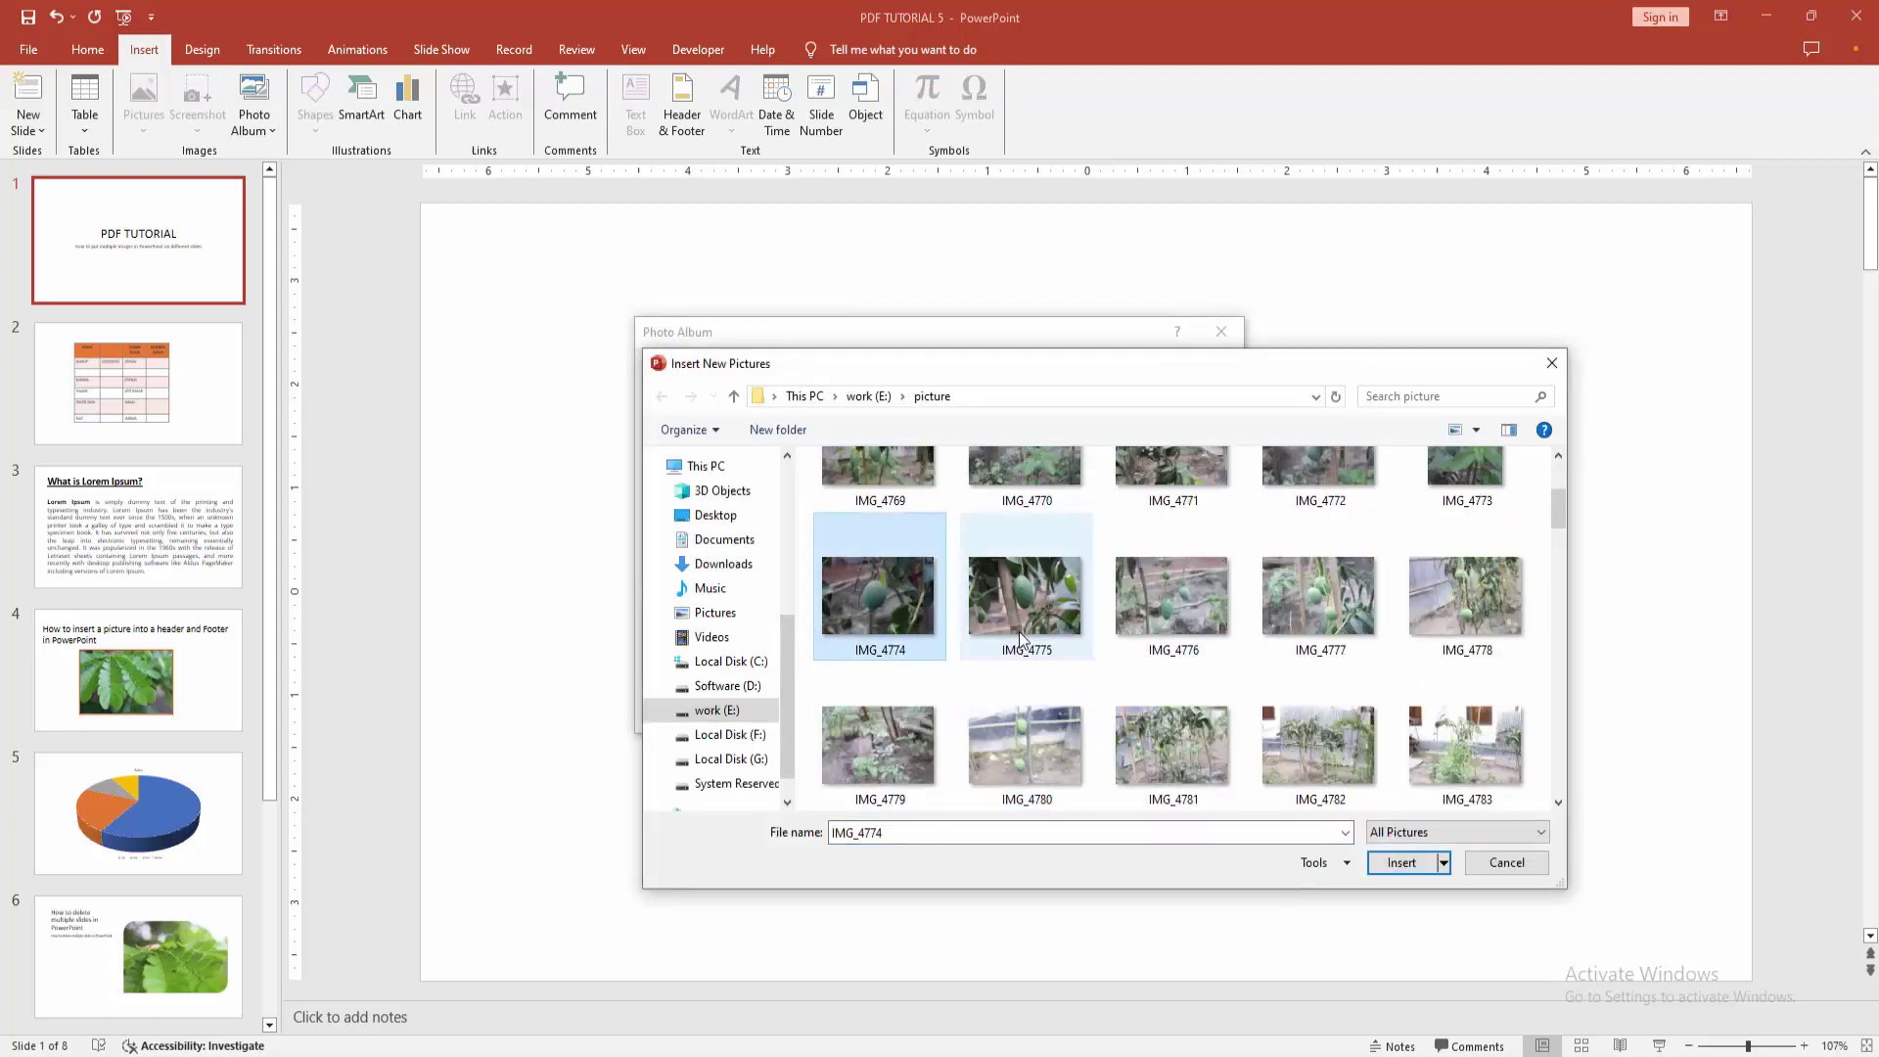
pyautogui.keyDown('ctrl'); pyautogui.click(1175, 602); pyautogui.keyUp('ctrl')
pyautogui.scroll(-2, 1211, 626)
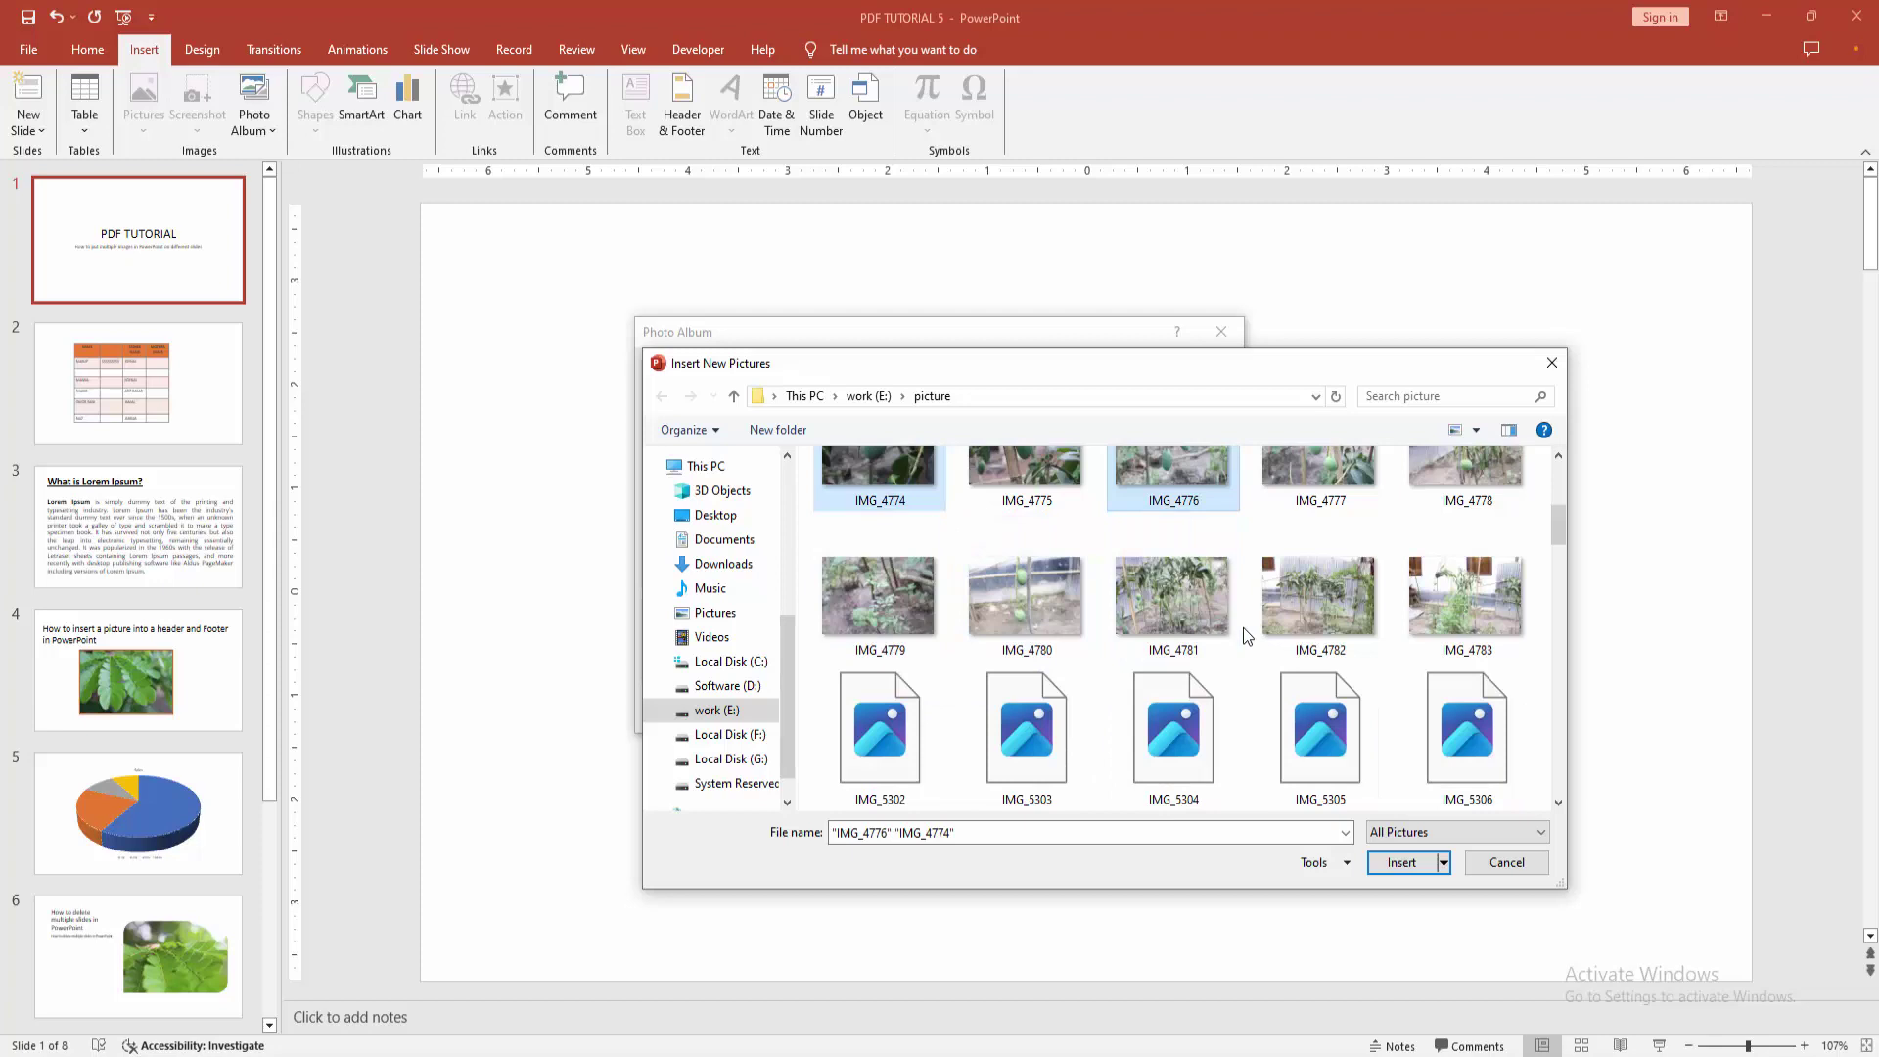
pyautogui.keyDown('ctrl'); pyautogui.click(880, 602); pyautogui.keyUp('ctrl')
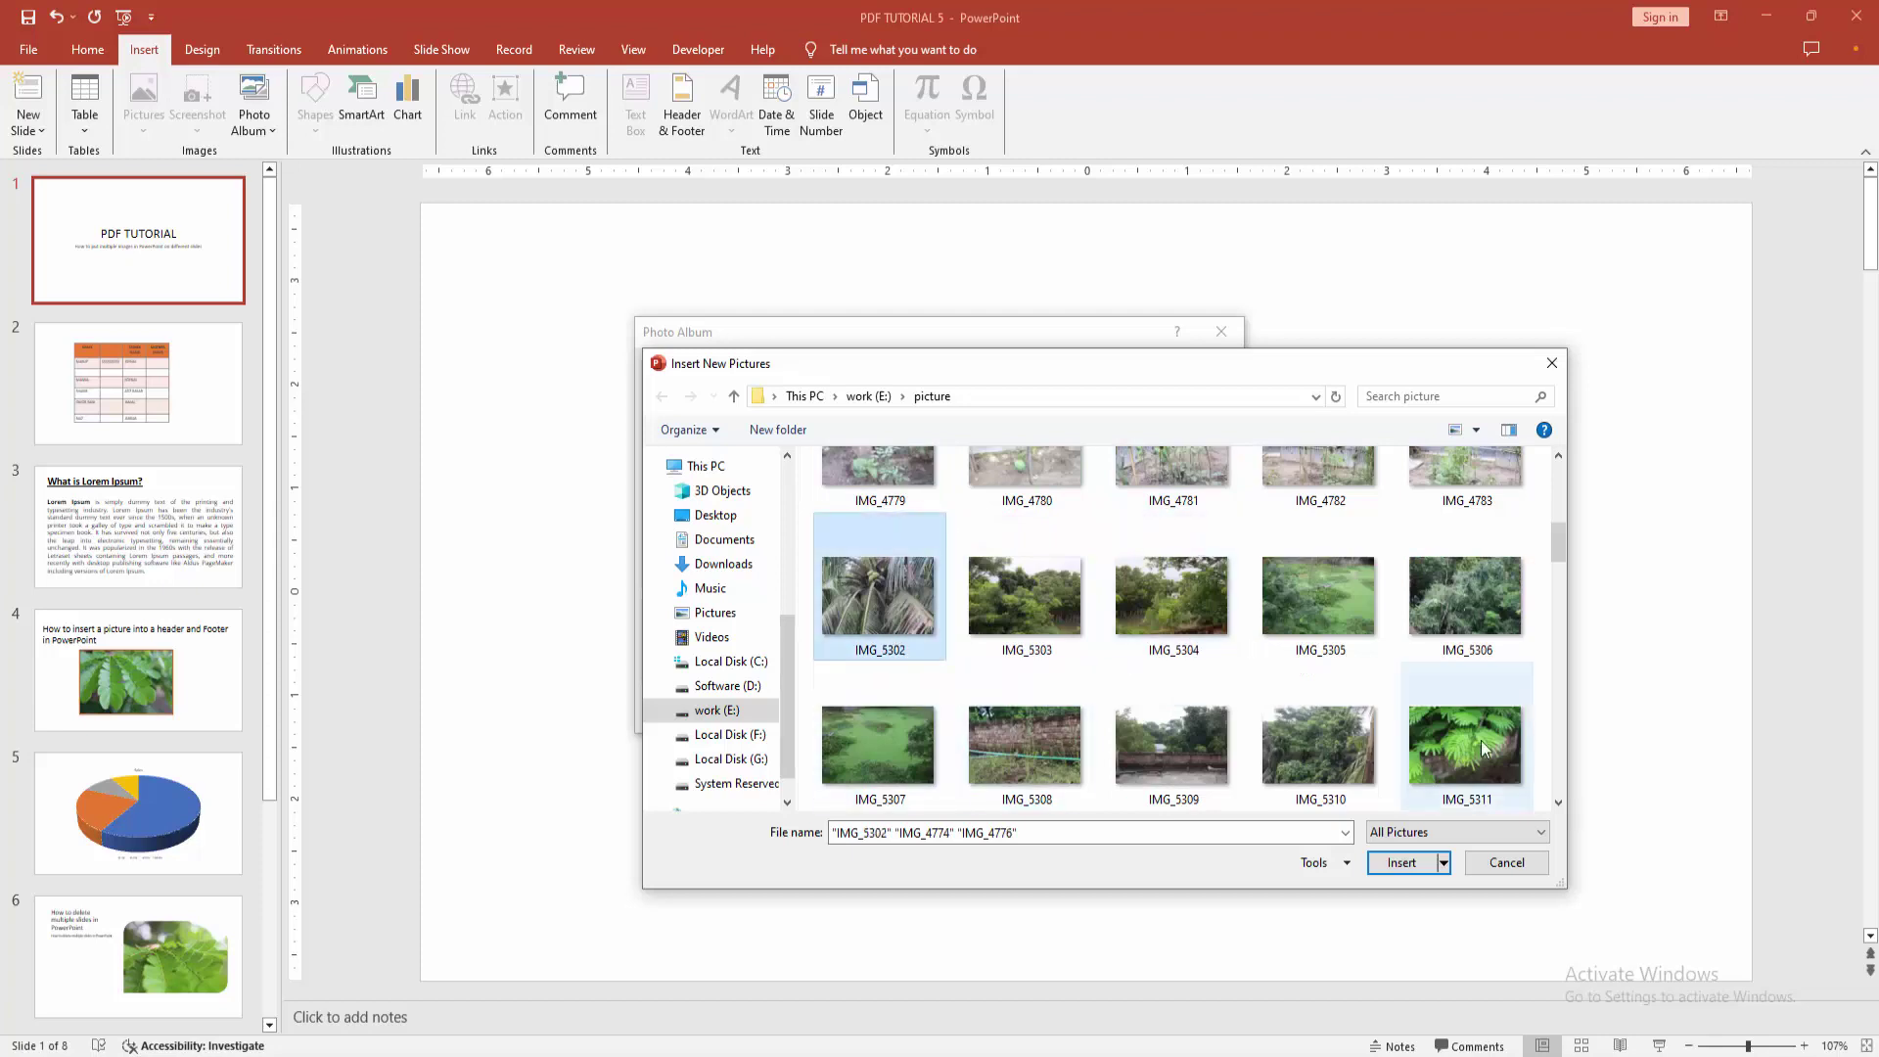
pyautogui.keyDown('ctrl'); pyautogui.click(1465, 741); pyautogui.keyUp('ctrl')
pyautogui.scroll(-2, 1465, 741)
pyautogui.keyDown('ctrl'); pyautogui.click(1172, 603); pyautogui.keyUp('ctrl')
pyautogui.keyDown('ctrl'); pyautogui.click(879, 601); pyautogui.keyUp('ctrl')
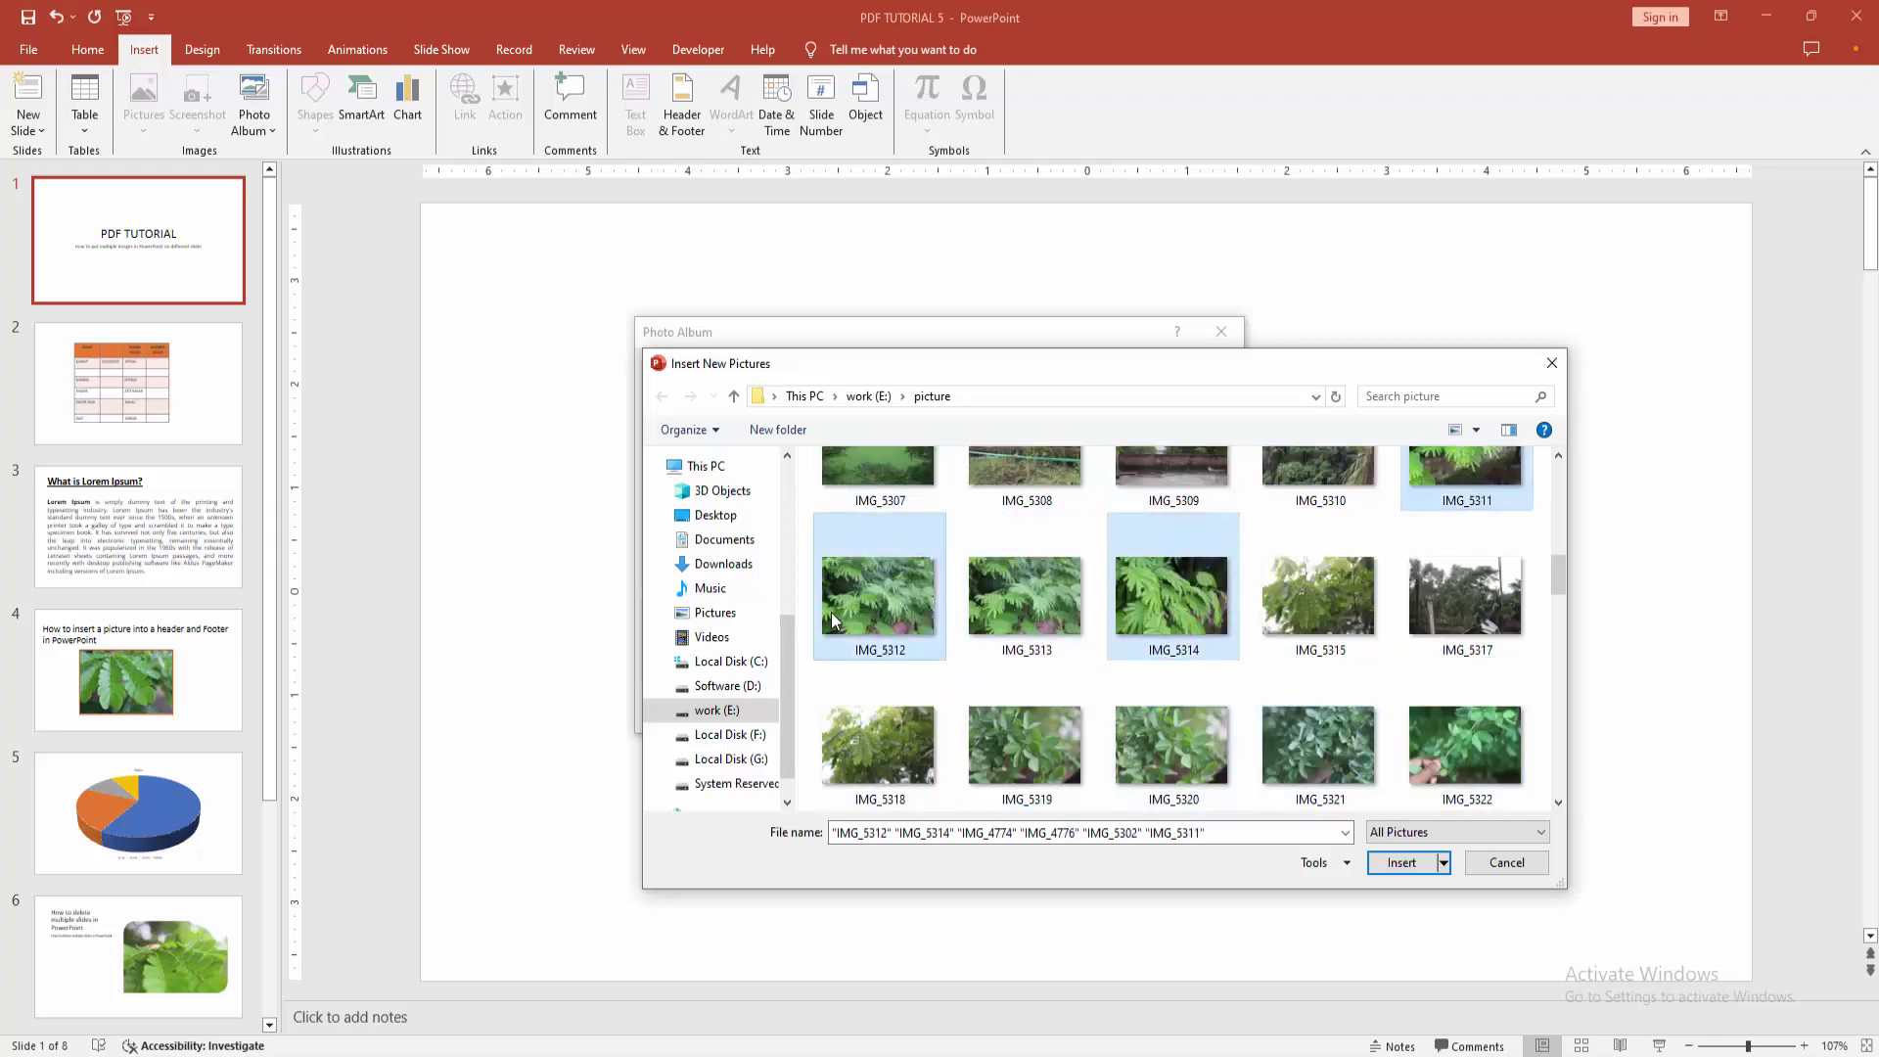
# Add the chosen photos, set the layout to 2 pictures per slide, and create the album.
pyautogui.click(1400, 862)
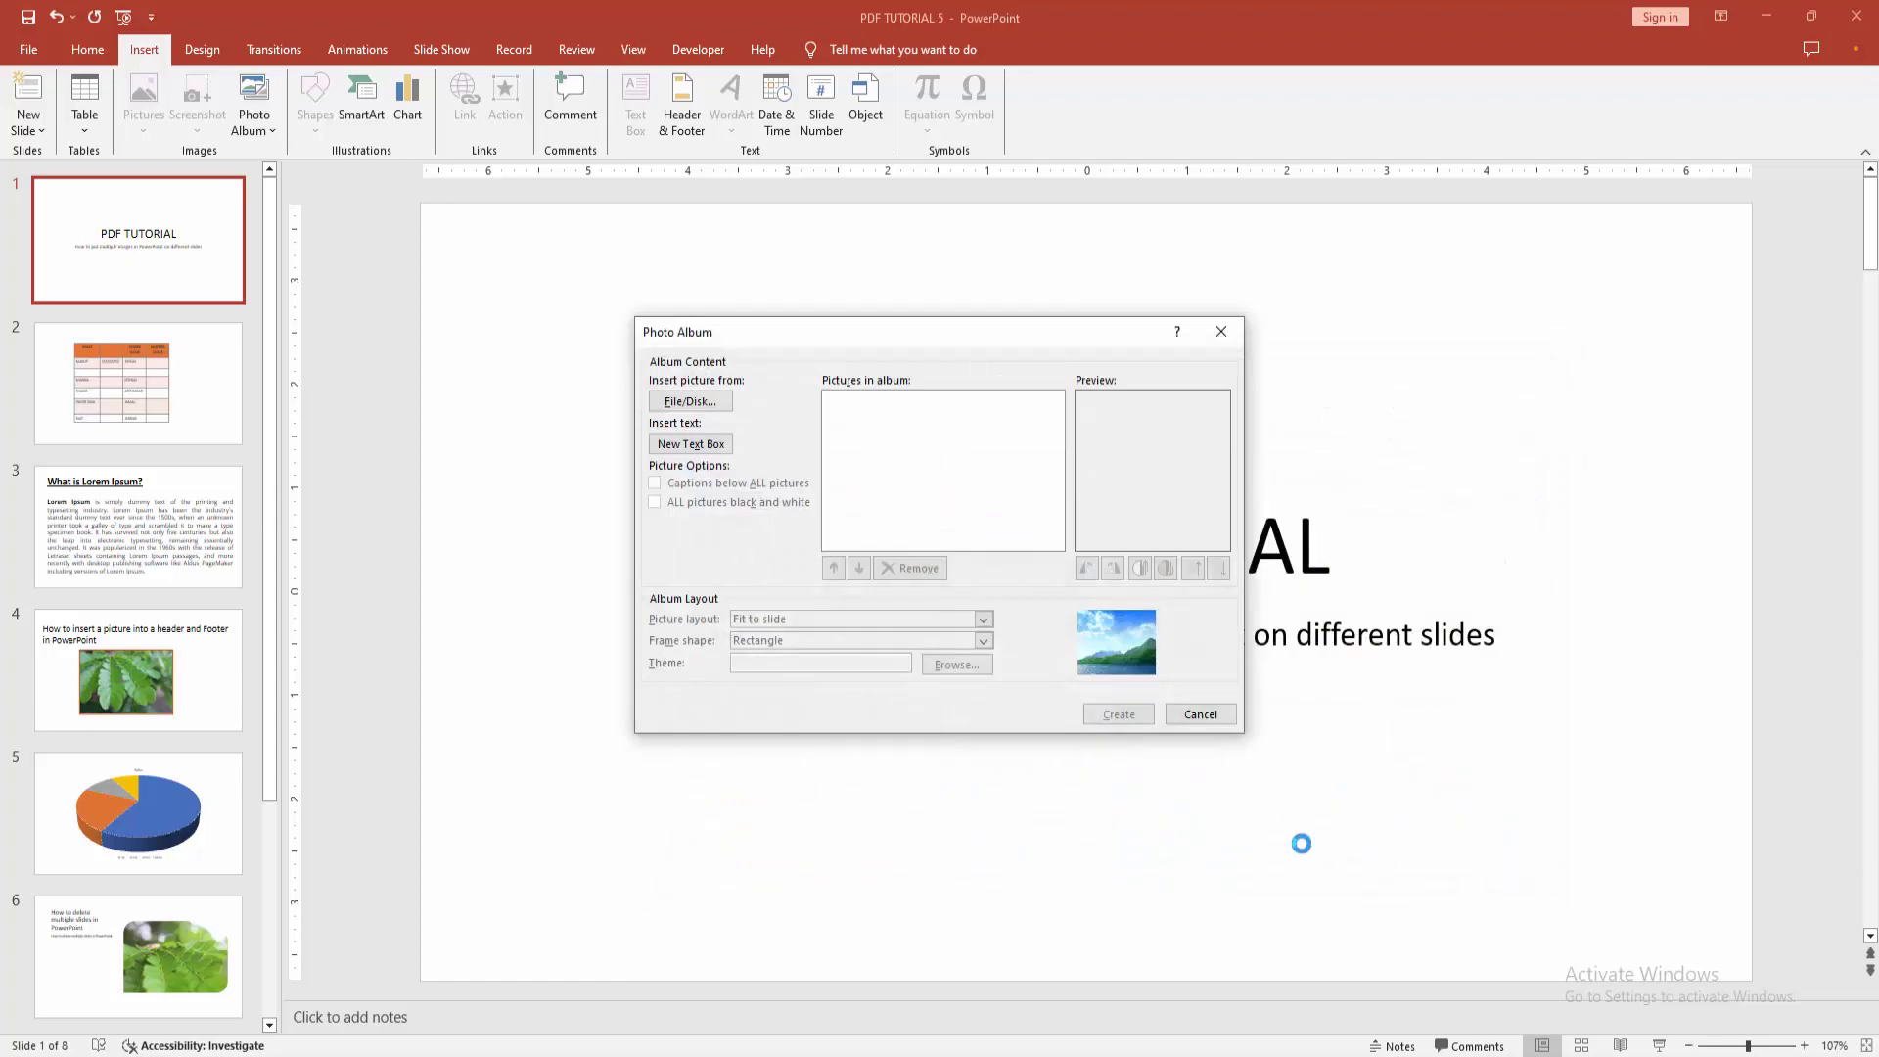
pyautogui.click(881, 400)
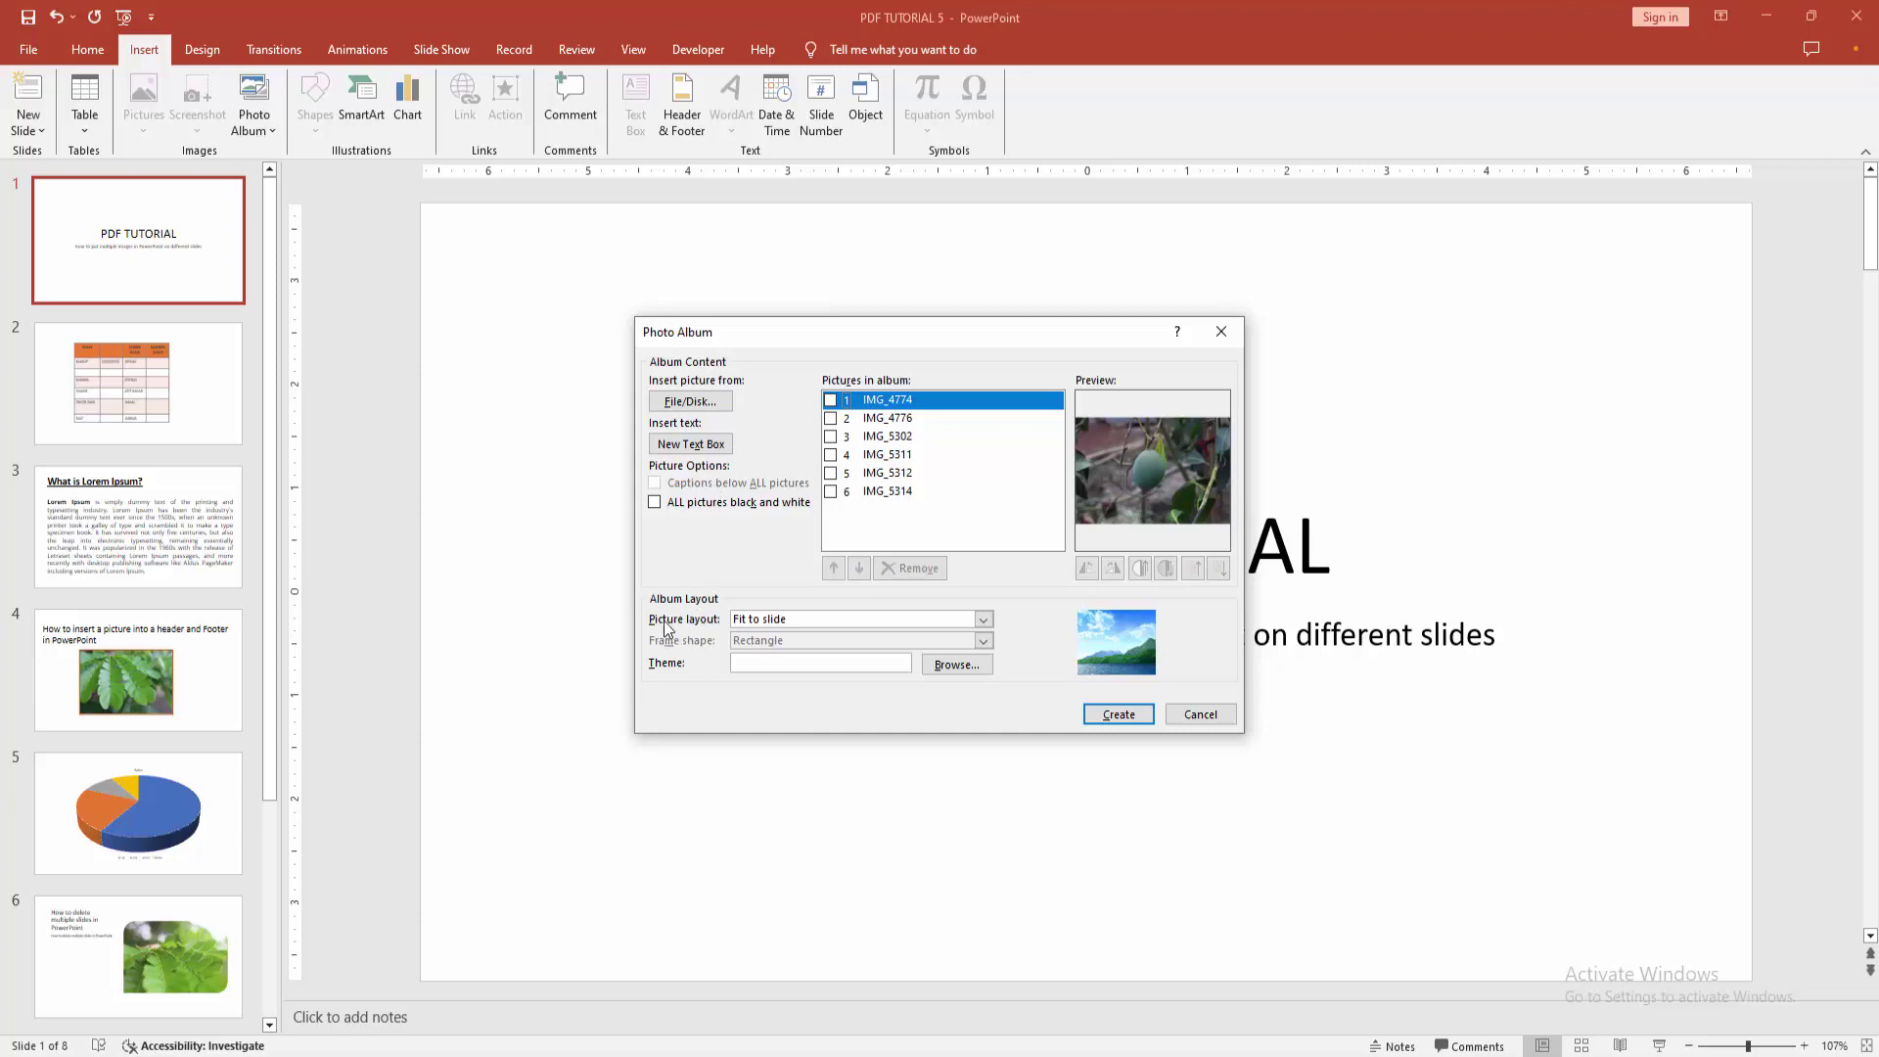
pyautogui.click(760, 619)
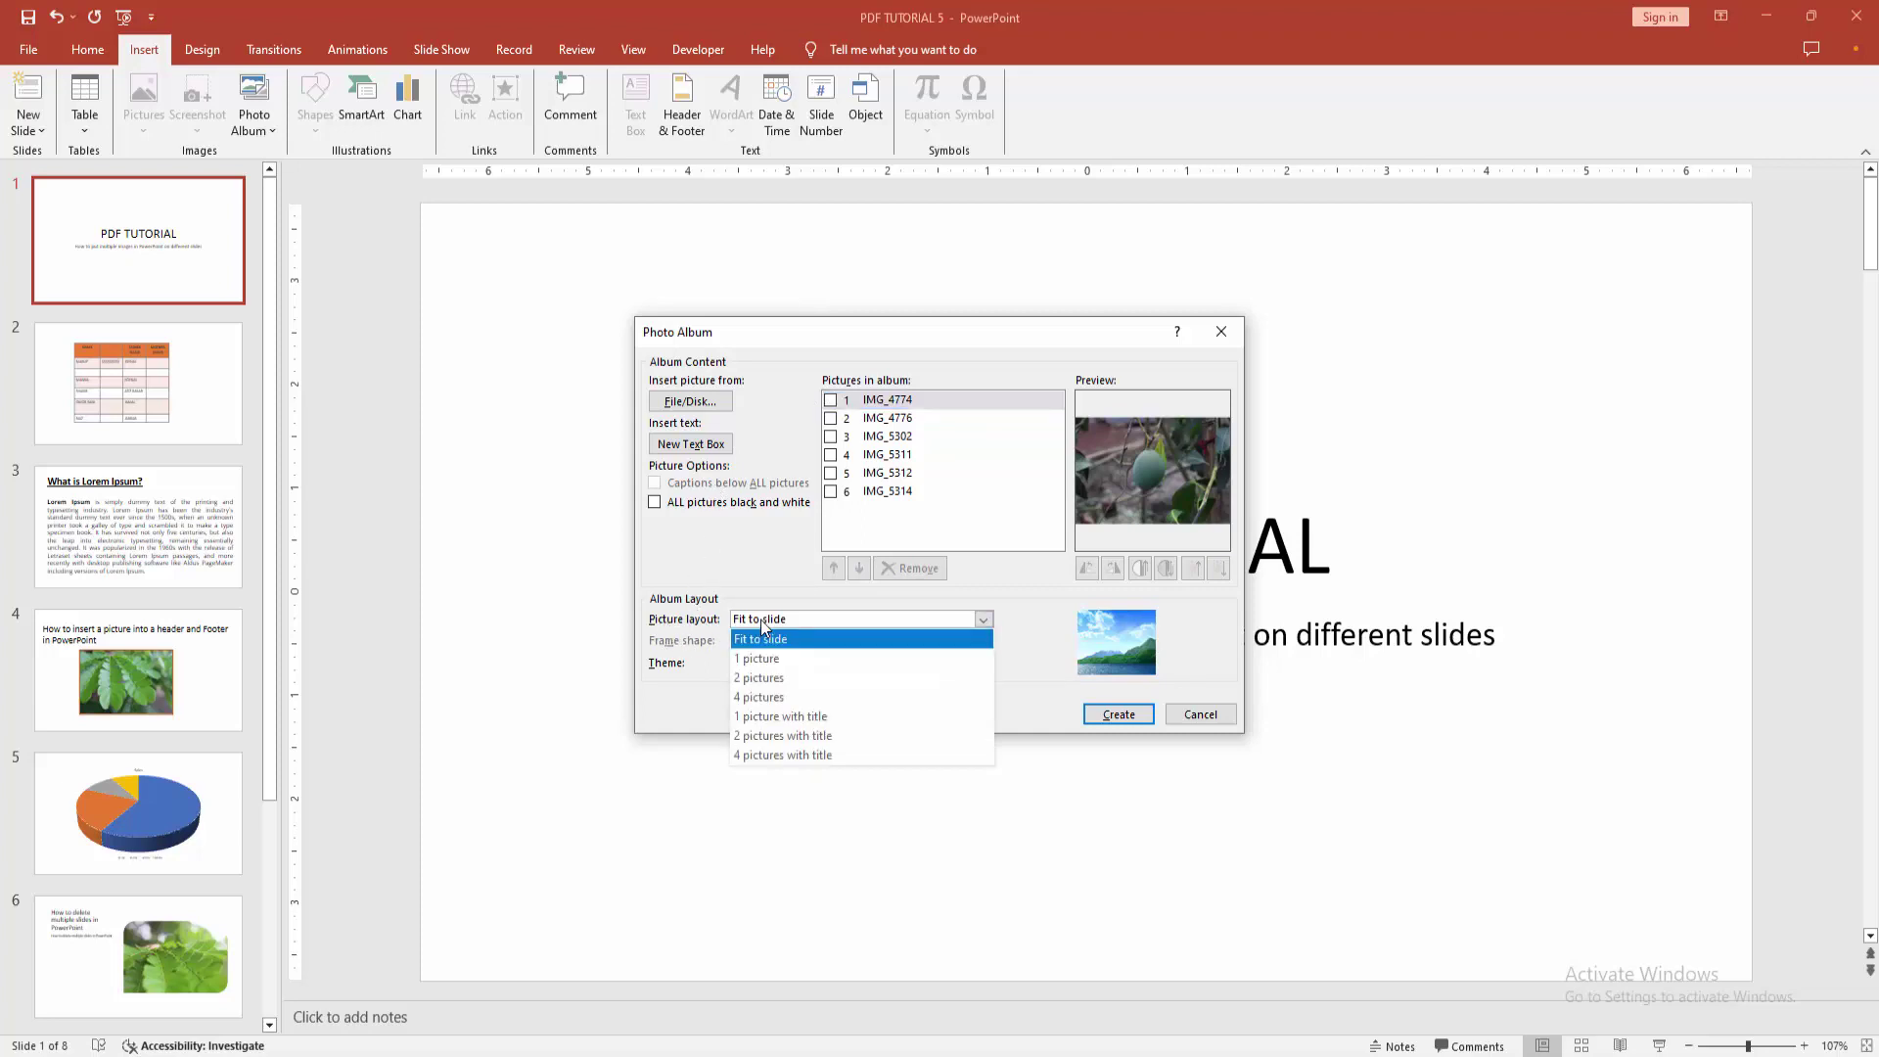
pyautogui.click(763, 678)
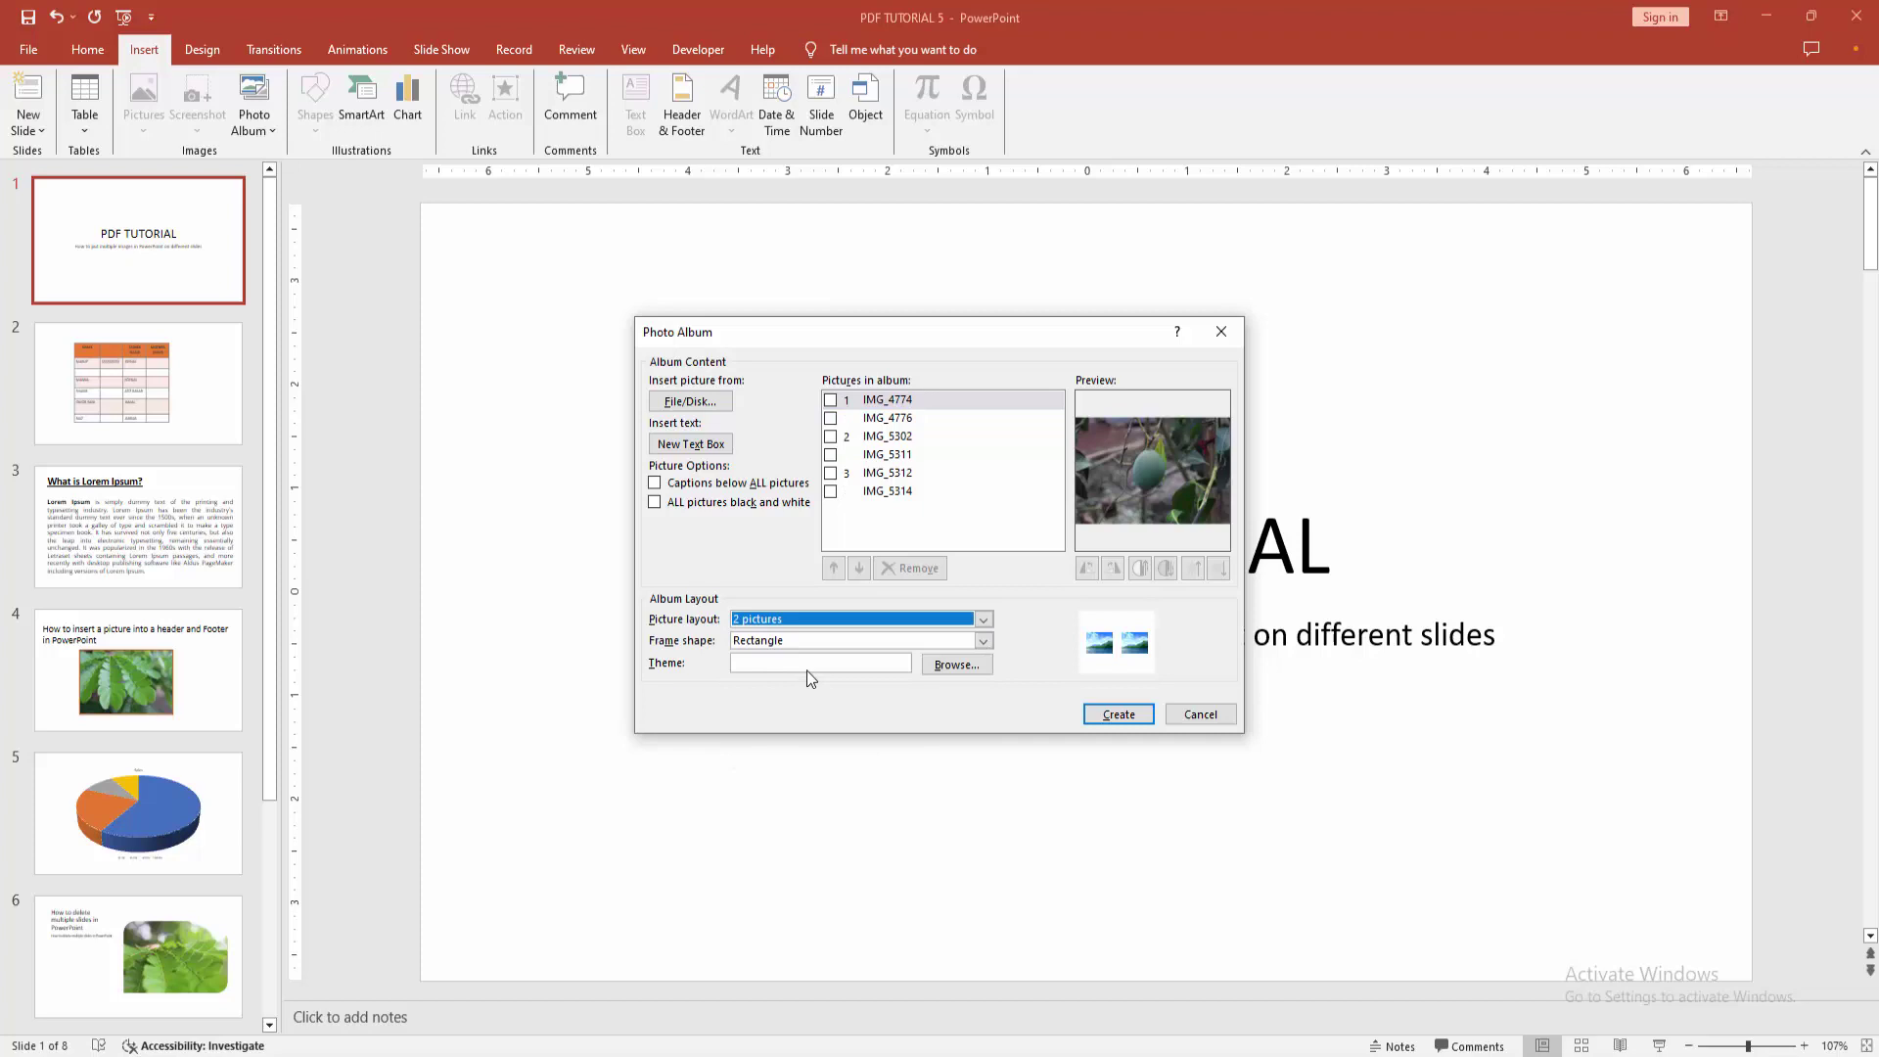
pyautogui.click(1115, 713)
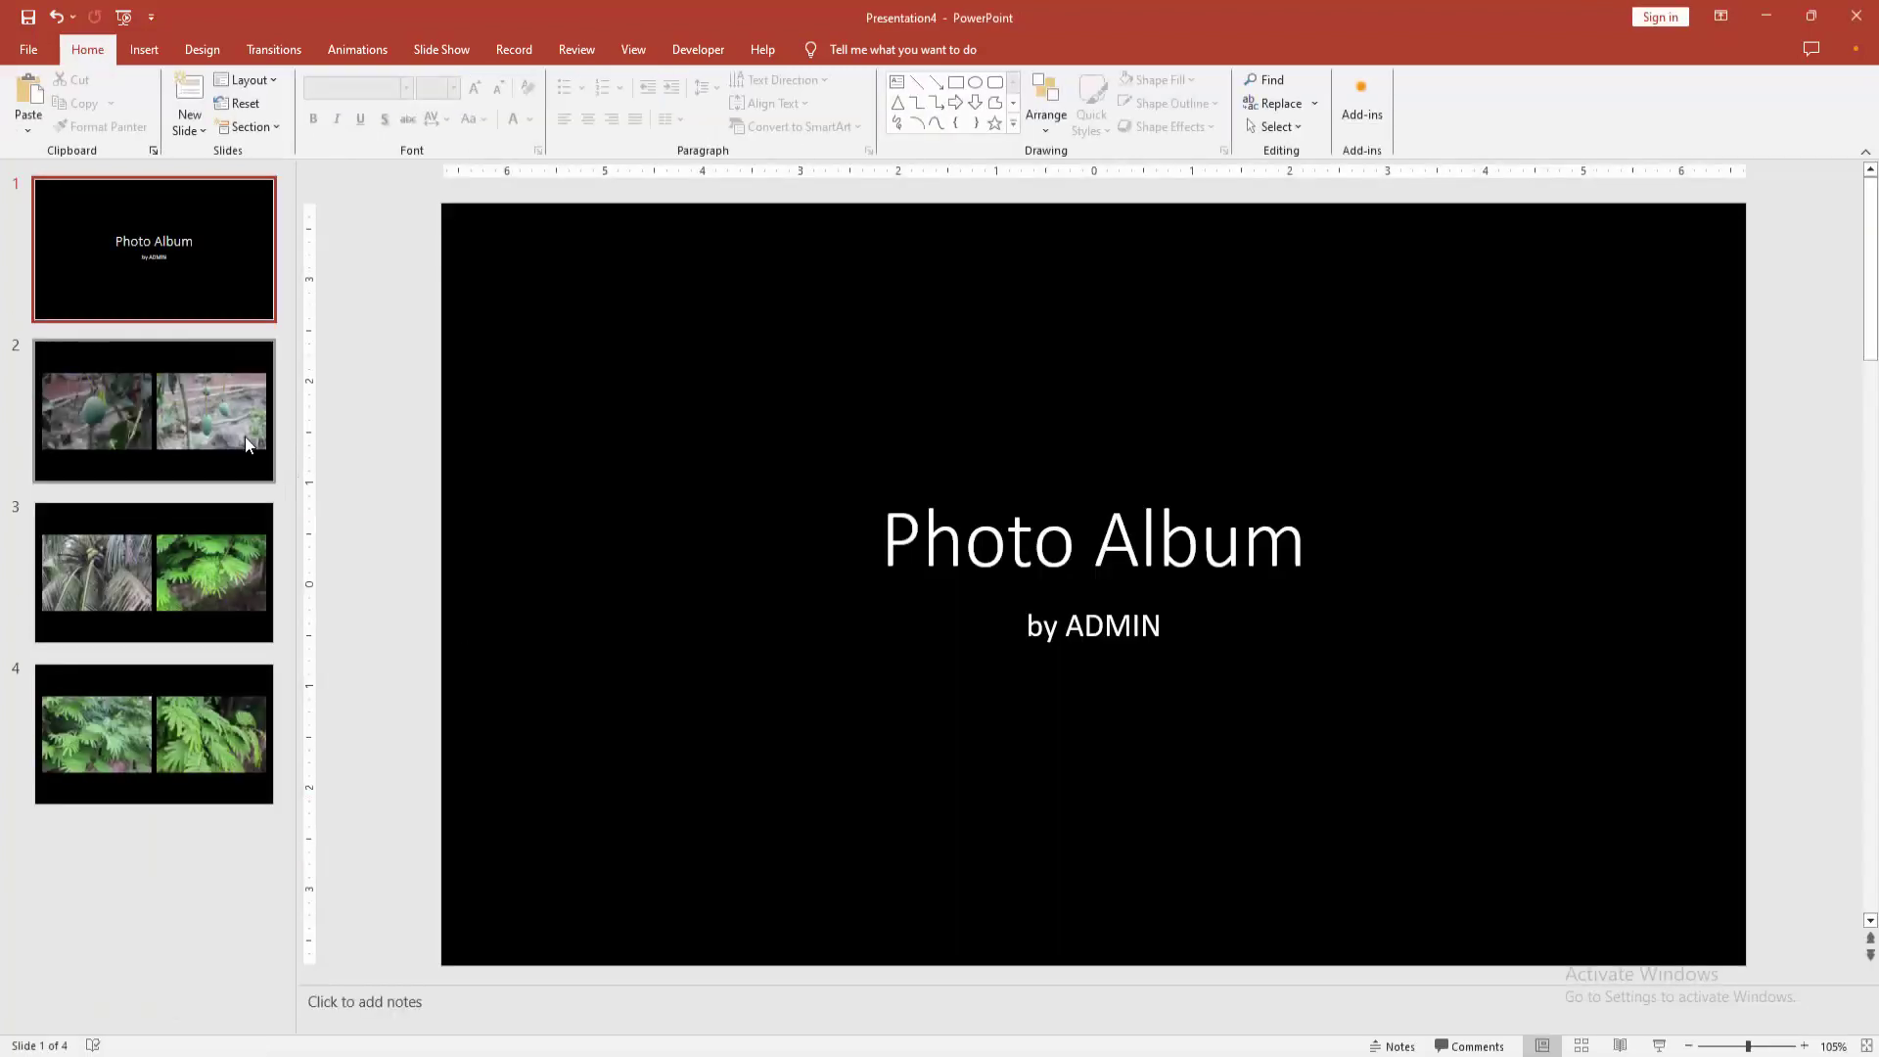
# Review album slides 2, 3 and 4, then return to the mango photos on slide 2.
pyautogui.click(243, 435)
pyautogui.click(258, 546)
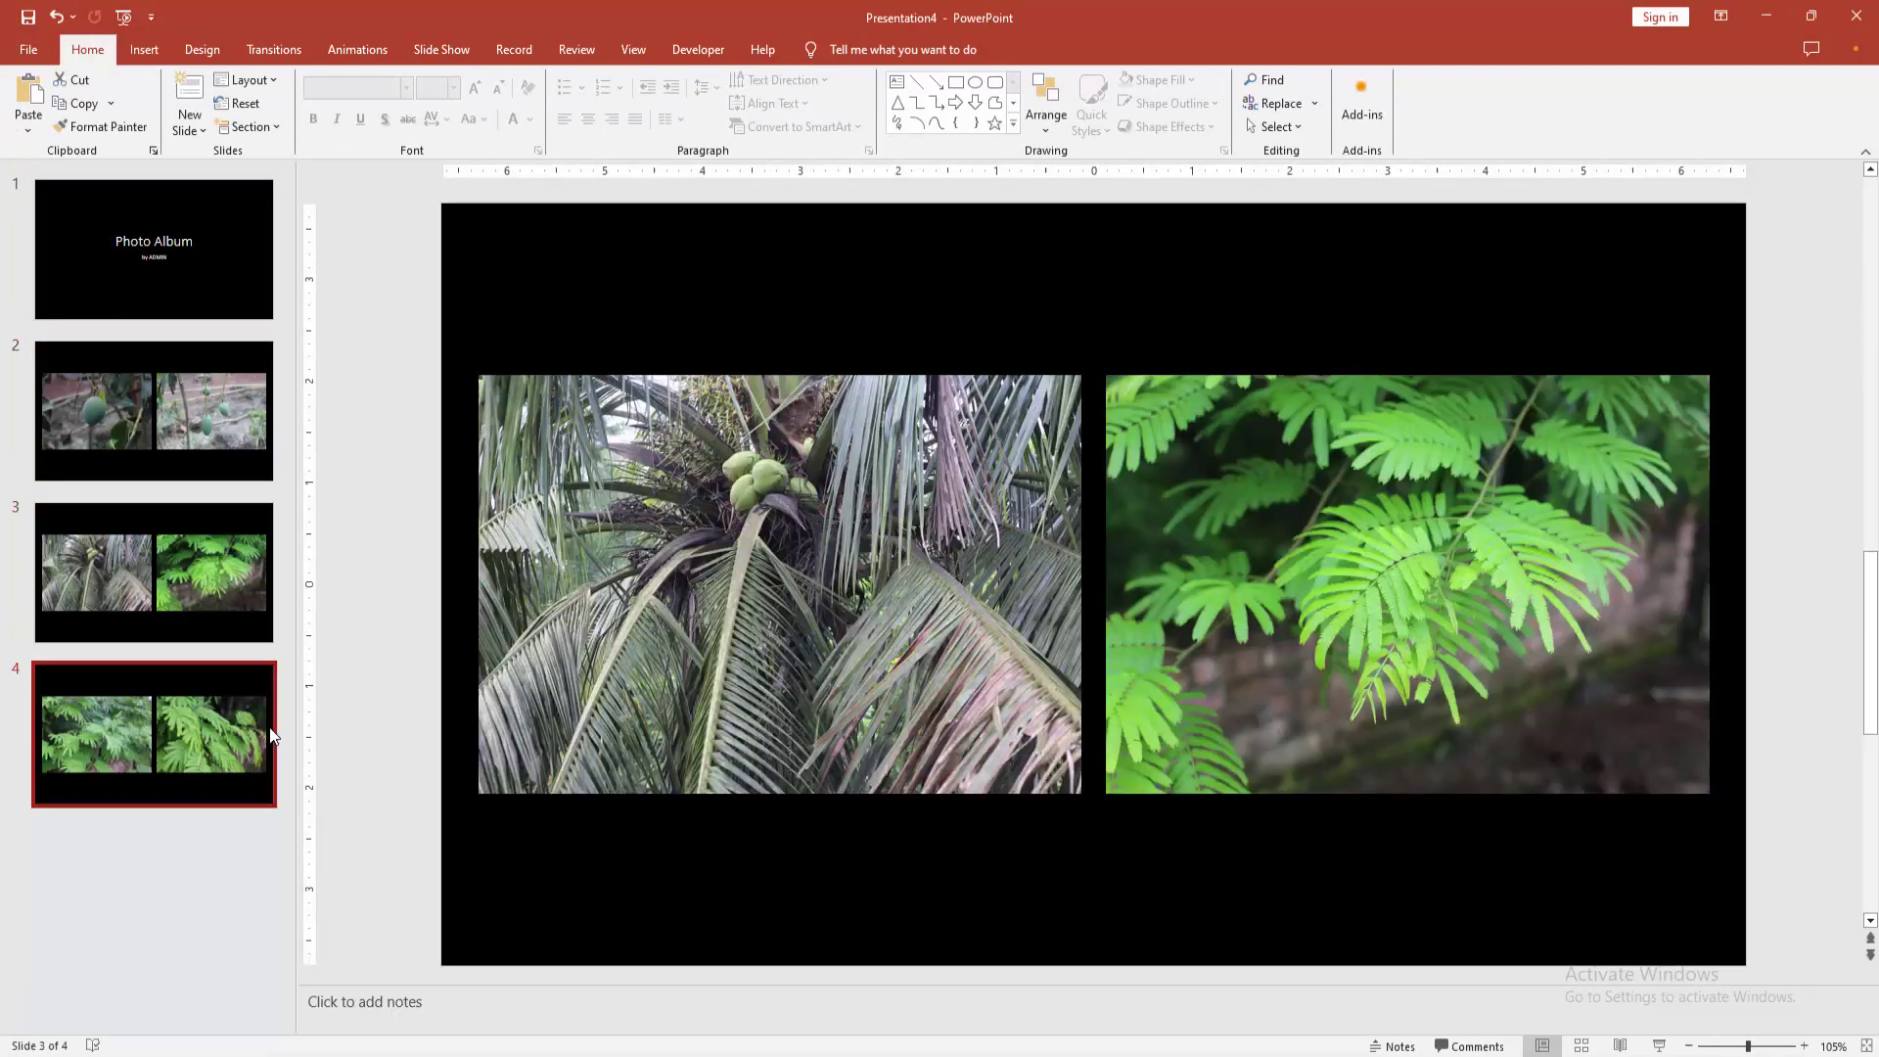
pyautogui.click(273, 736)
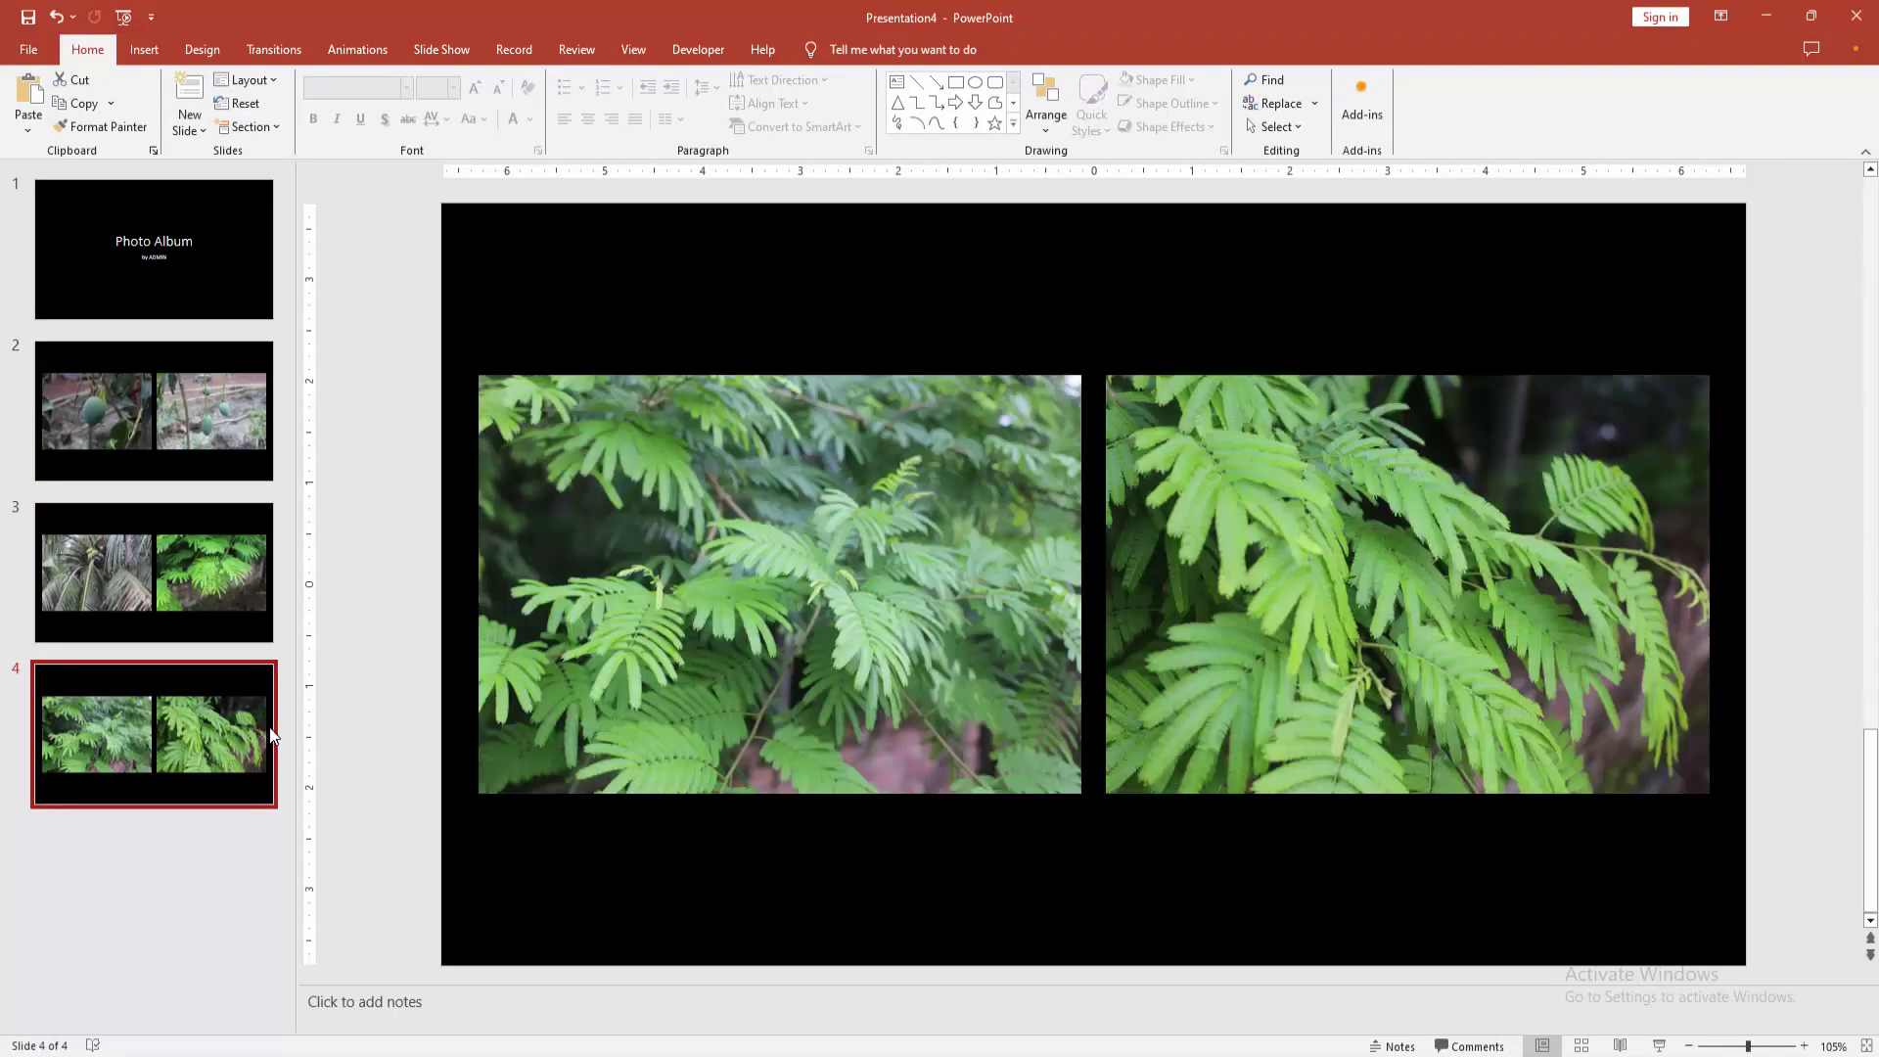
pyautogui.click(203, 467)
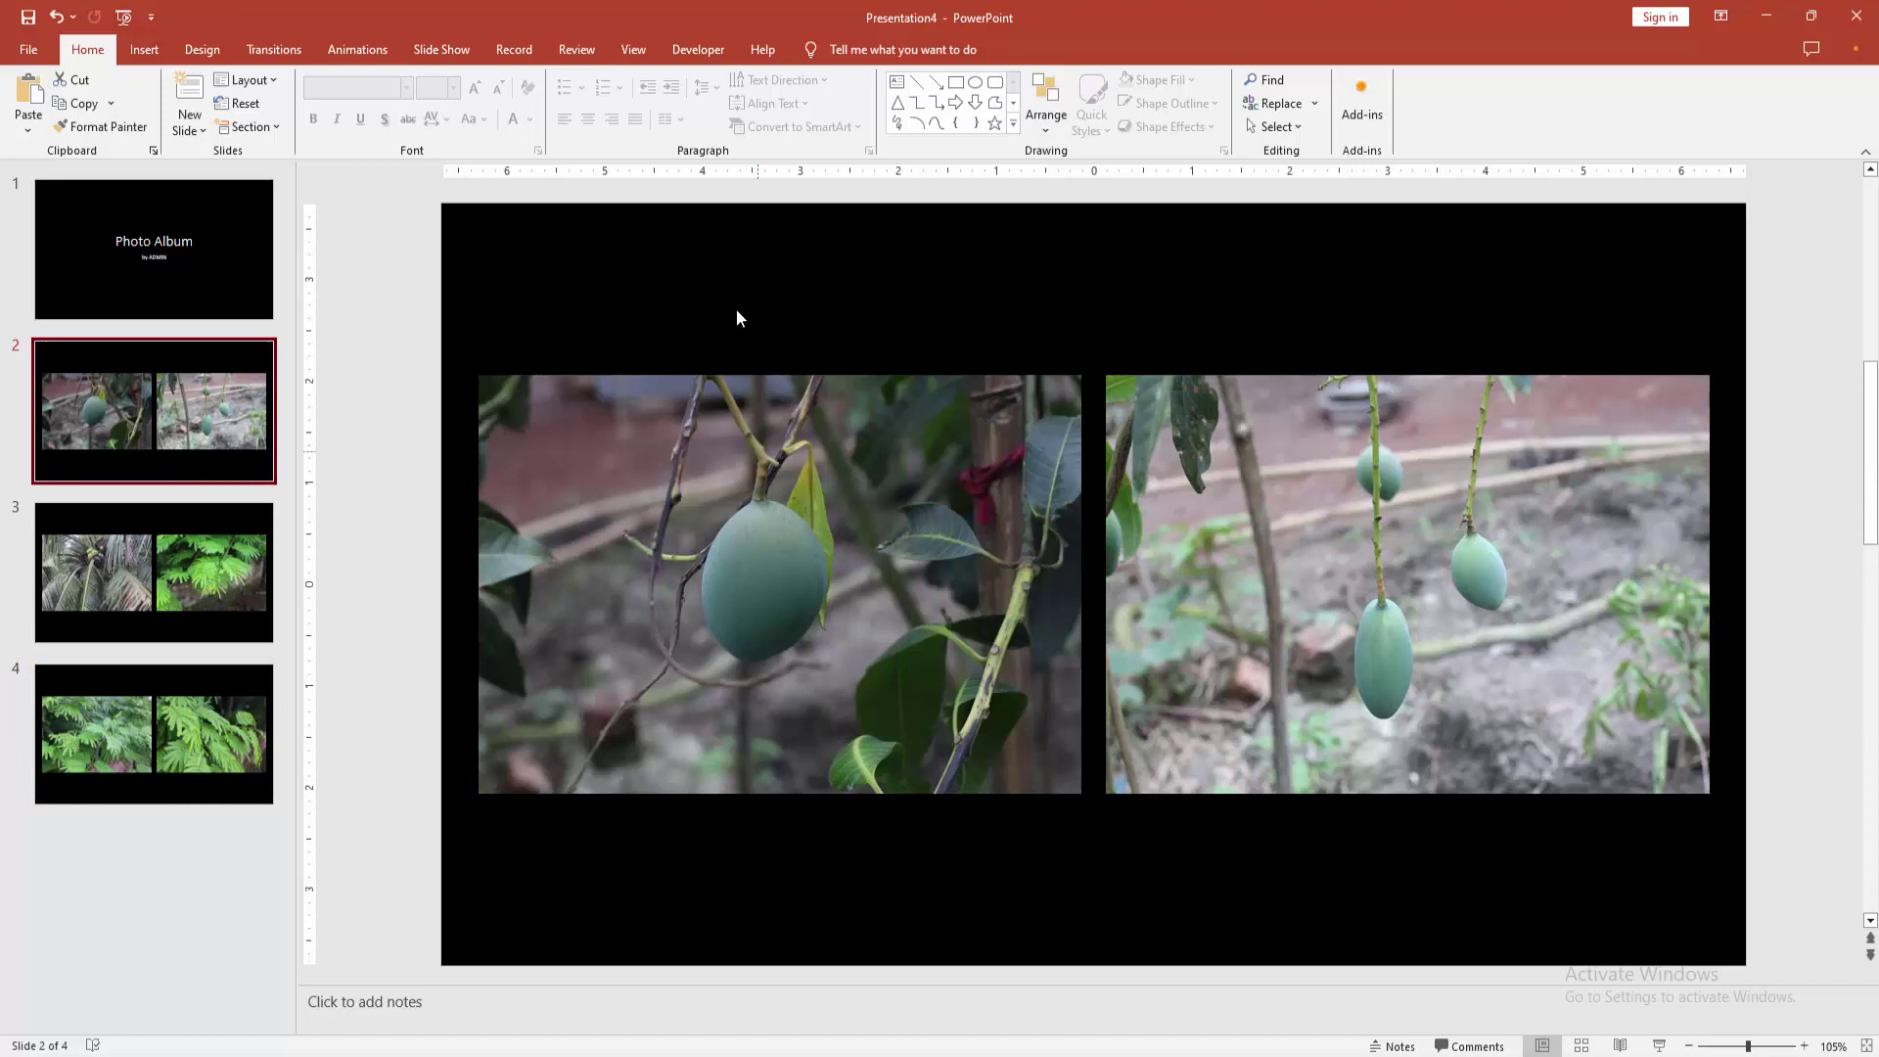
# Open Slide Master view and select the top-level master, leaving the themes unchanged.
pyautogui.click(633, 49)
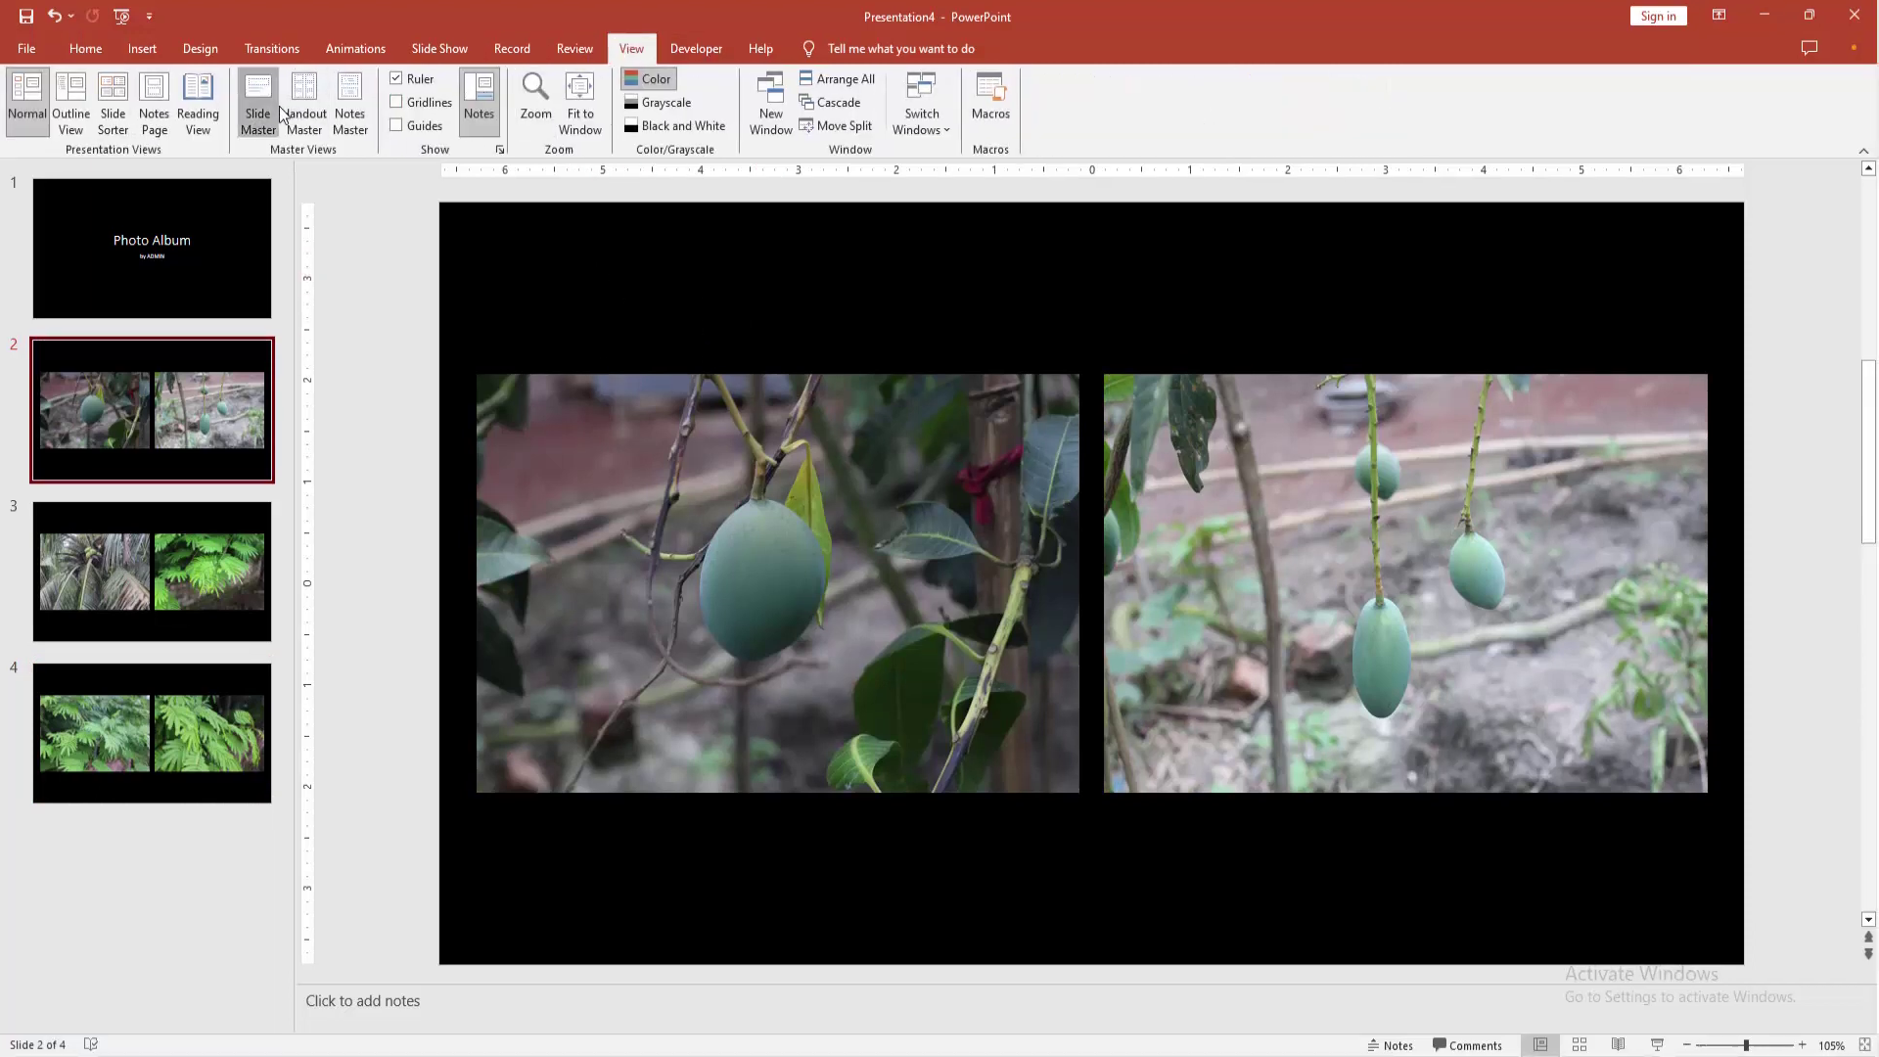
pyautogui.click(278, 107)
pyautogui.scroll(3, 156, 244)
pyautogui.click(157, 244)
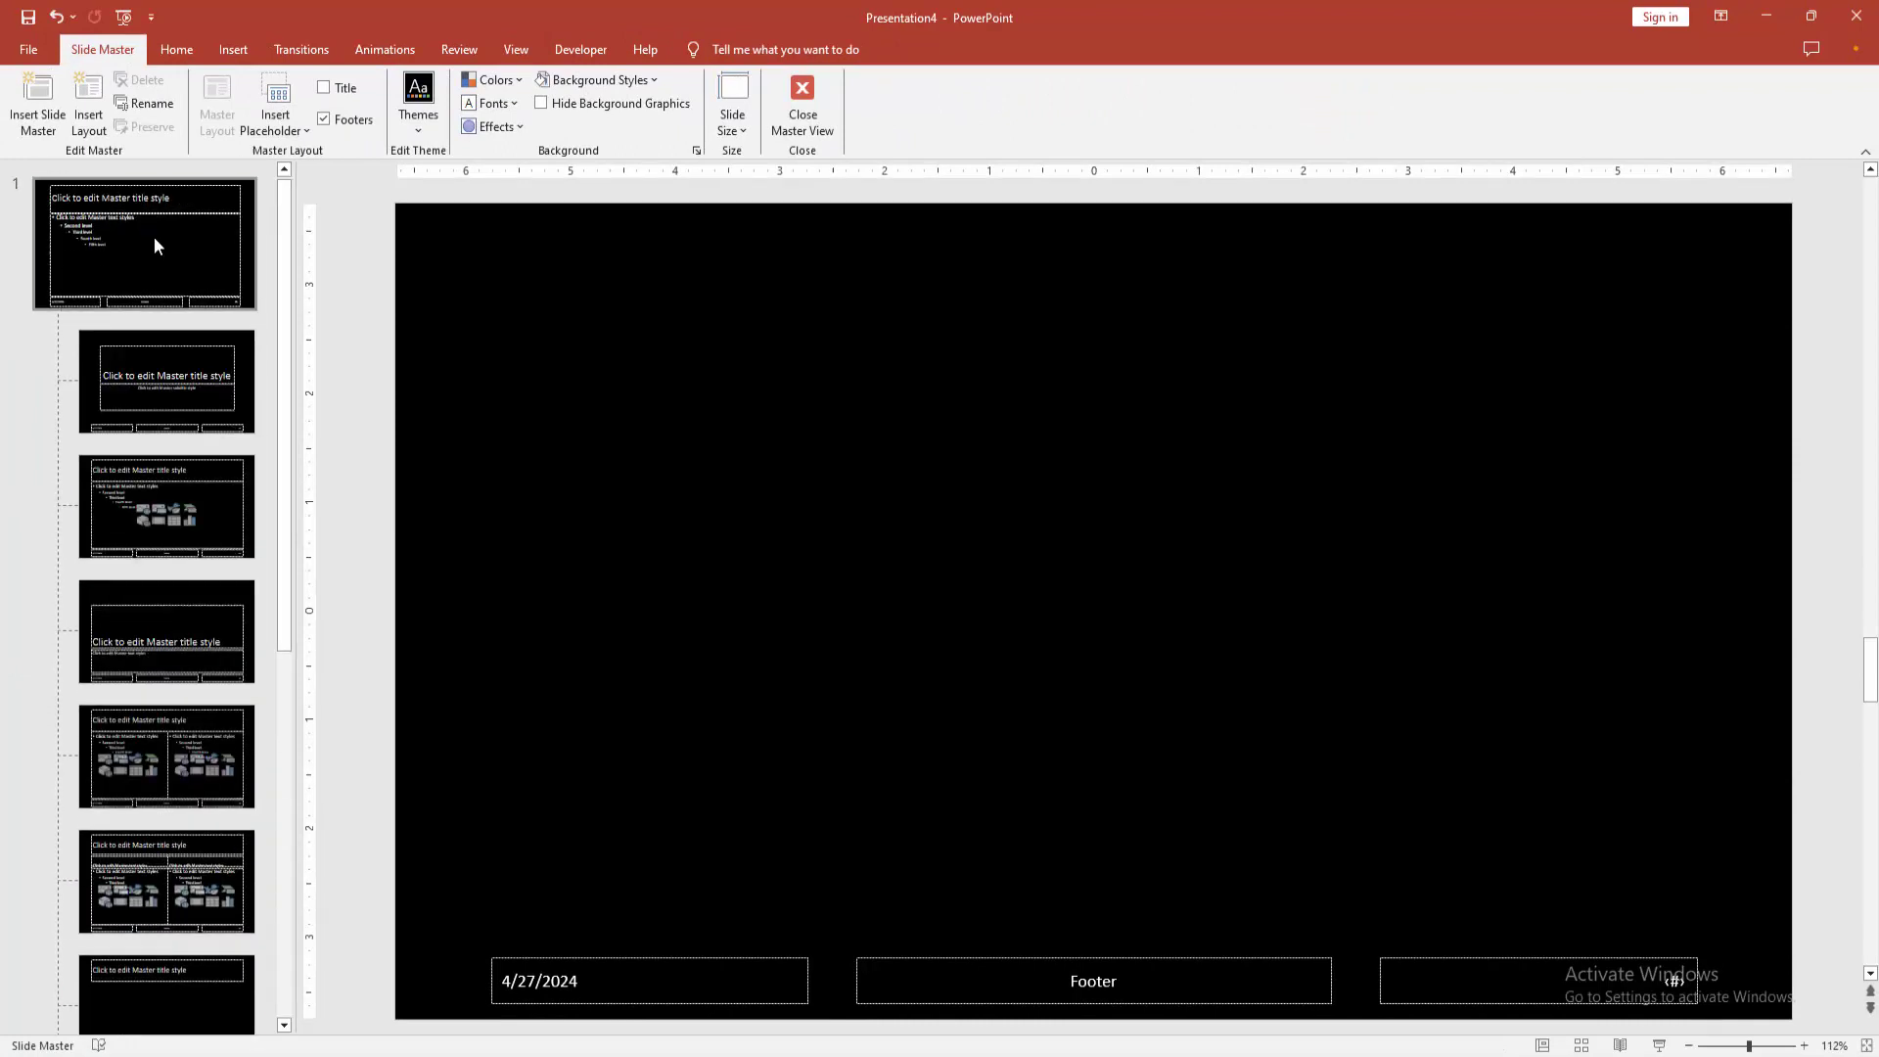
pyautogui.click(427, 127)
pyautogui.click(428, 128)
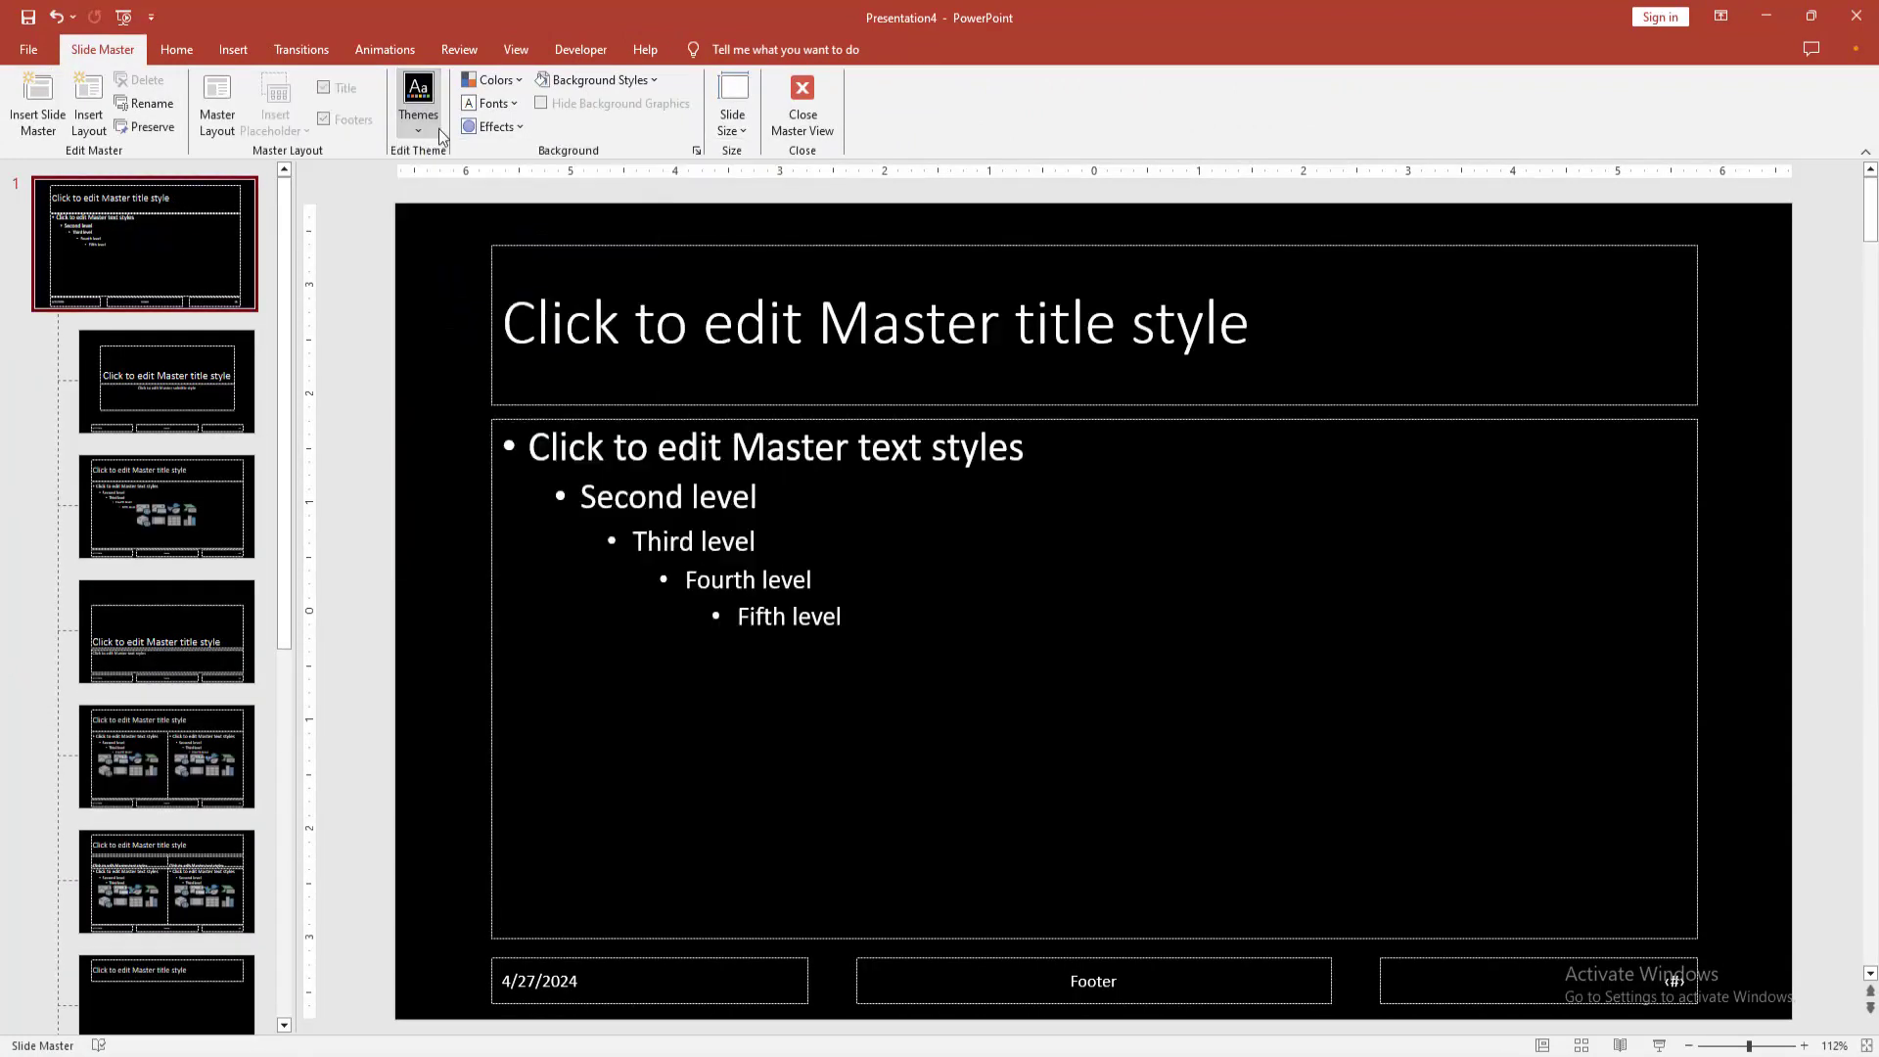
# Apply the plain white Background Style 1, leaving theme colours and slide size unchanged.
pyautogui.click(508, 87)
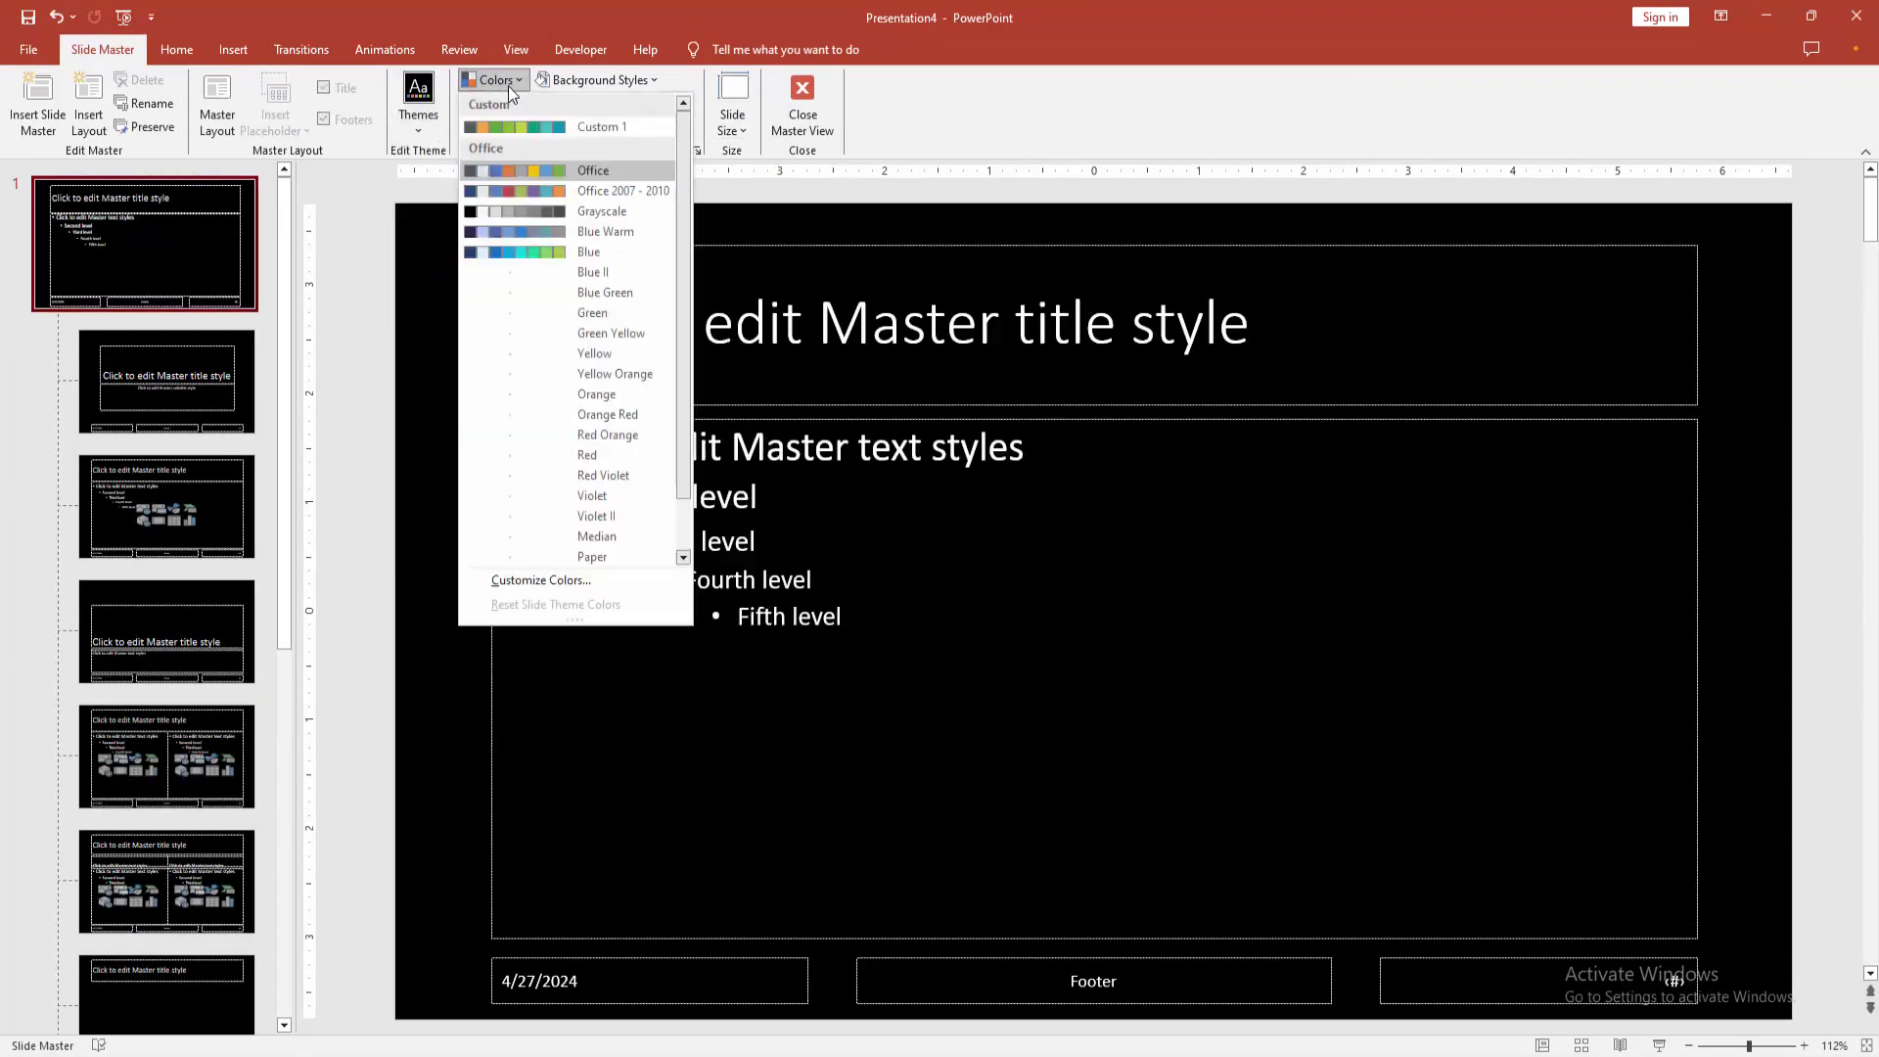
pyautogui.click(576, 580)
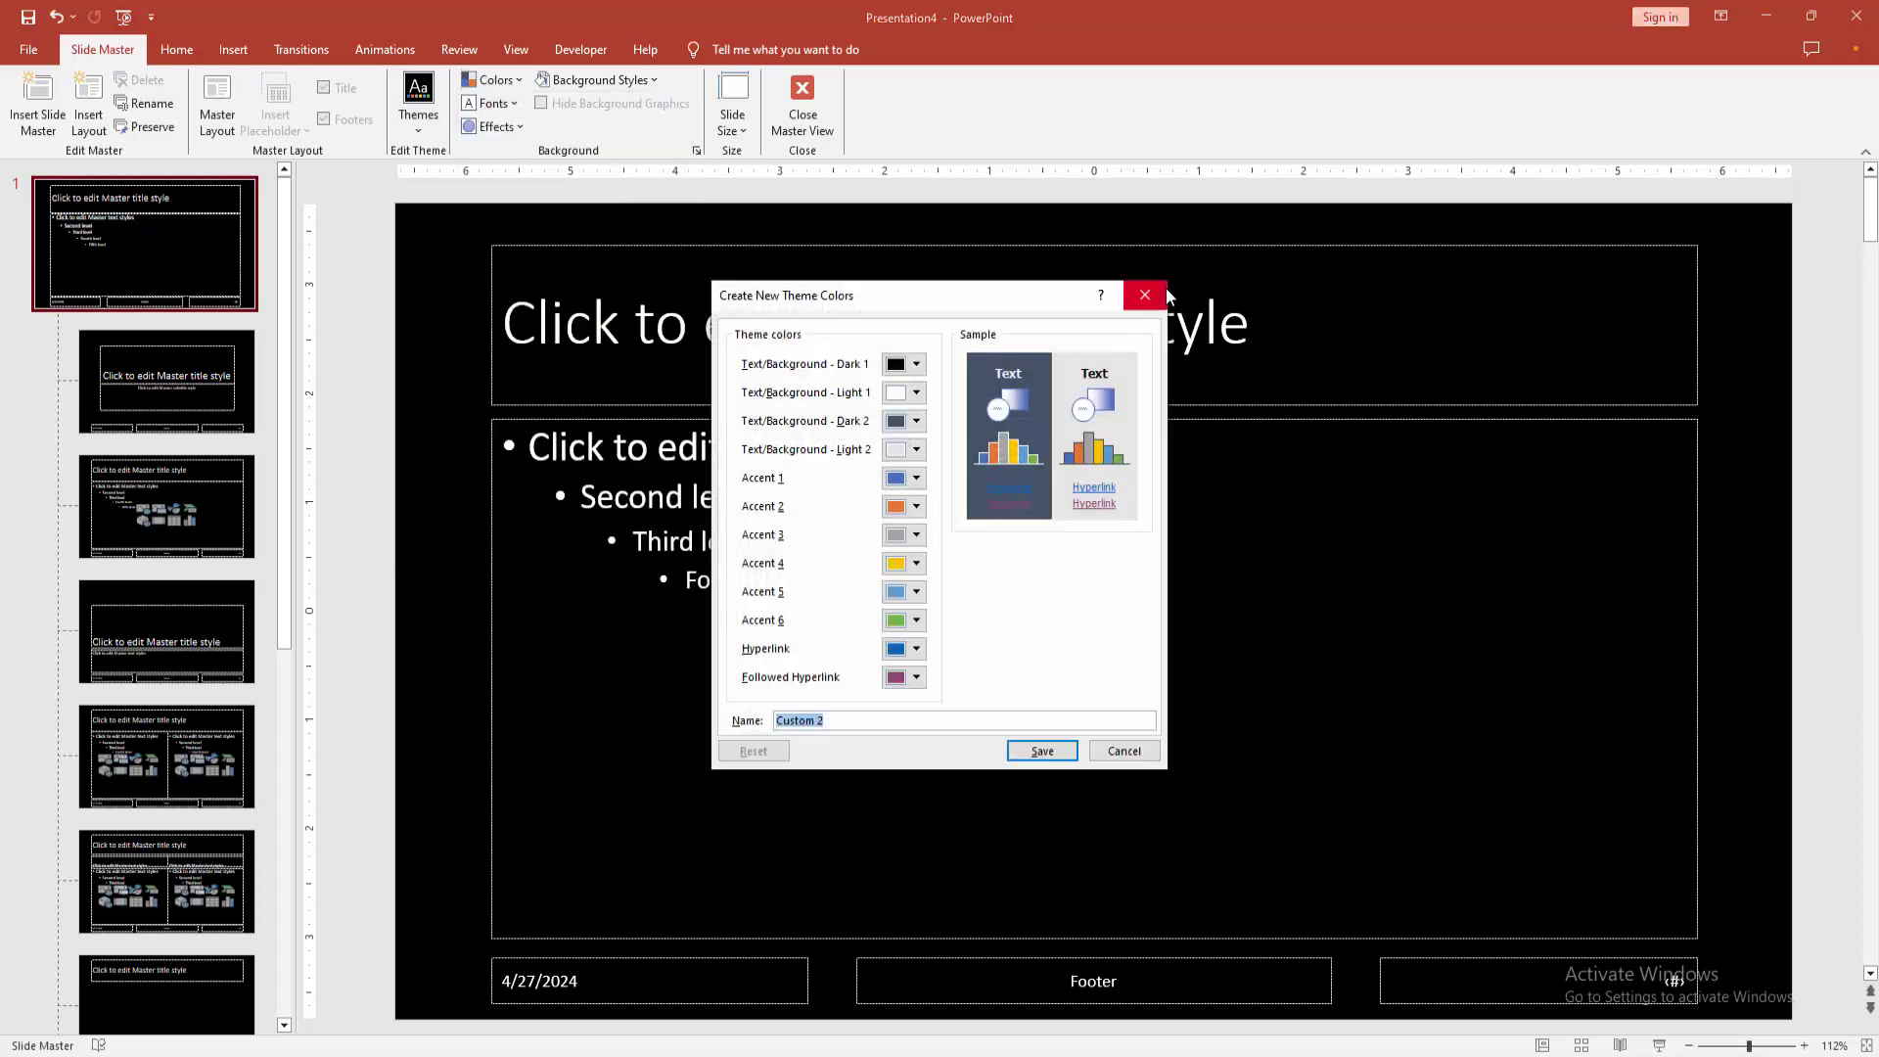
pyautogui.click(1144, 296)
pyautogui.click(733, 110)
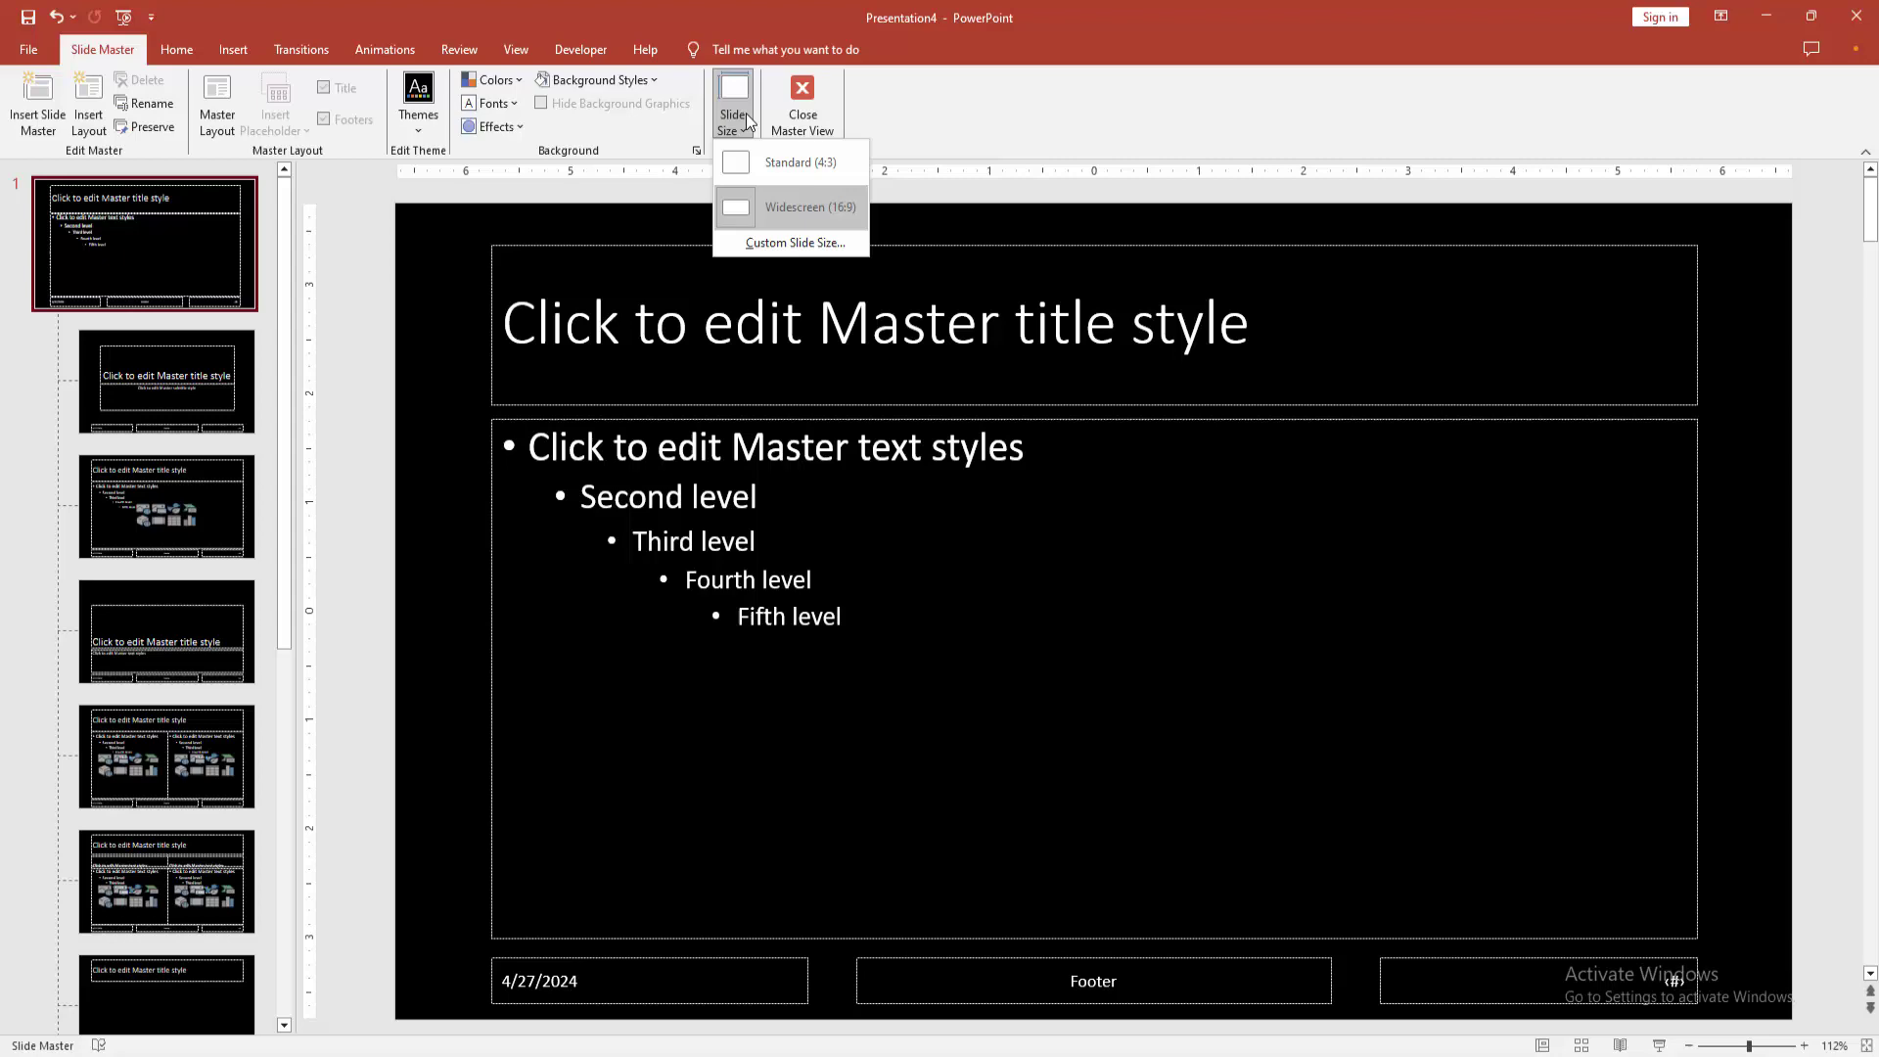
pyautogui.click(599, 130)
pyautogui.click(603, 81)
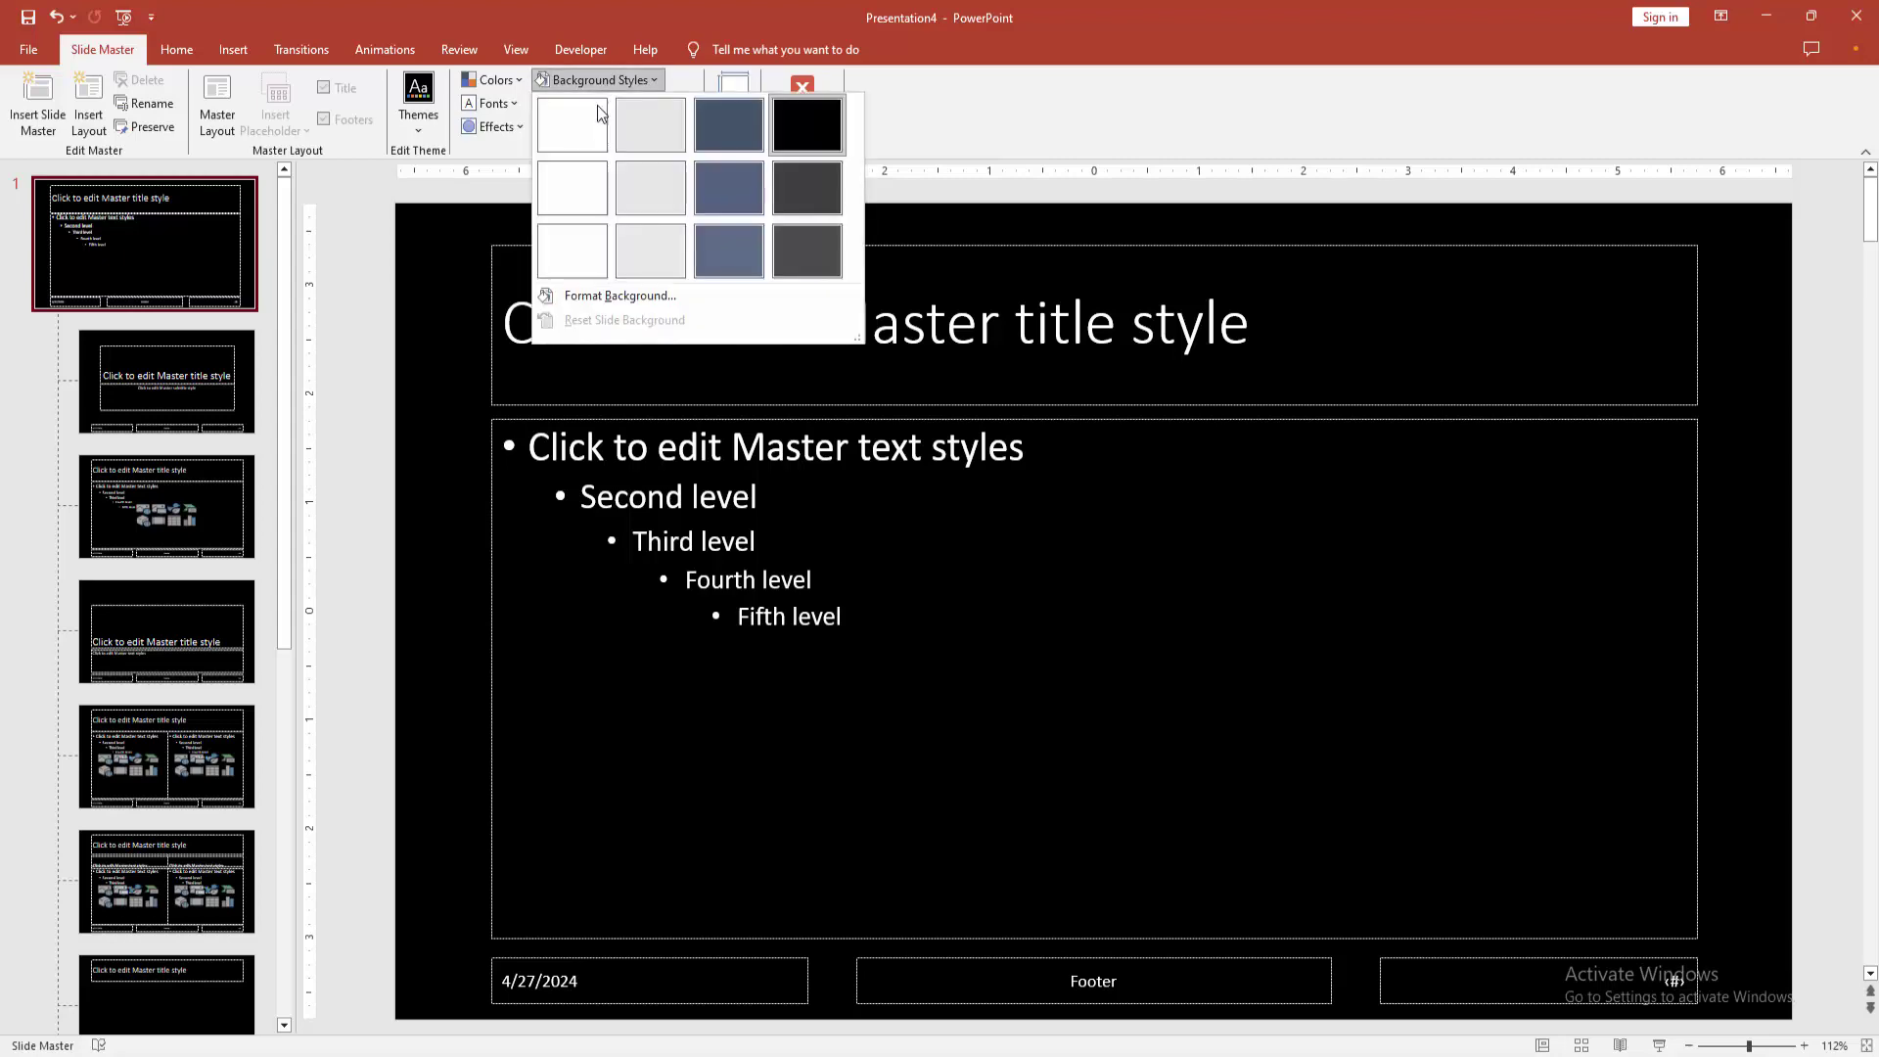
pyautogui.click(565, 126)
# Close Master View to see the white-background album slides.
pyautogui.click(802, 109)
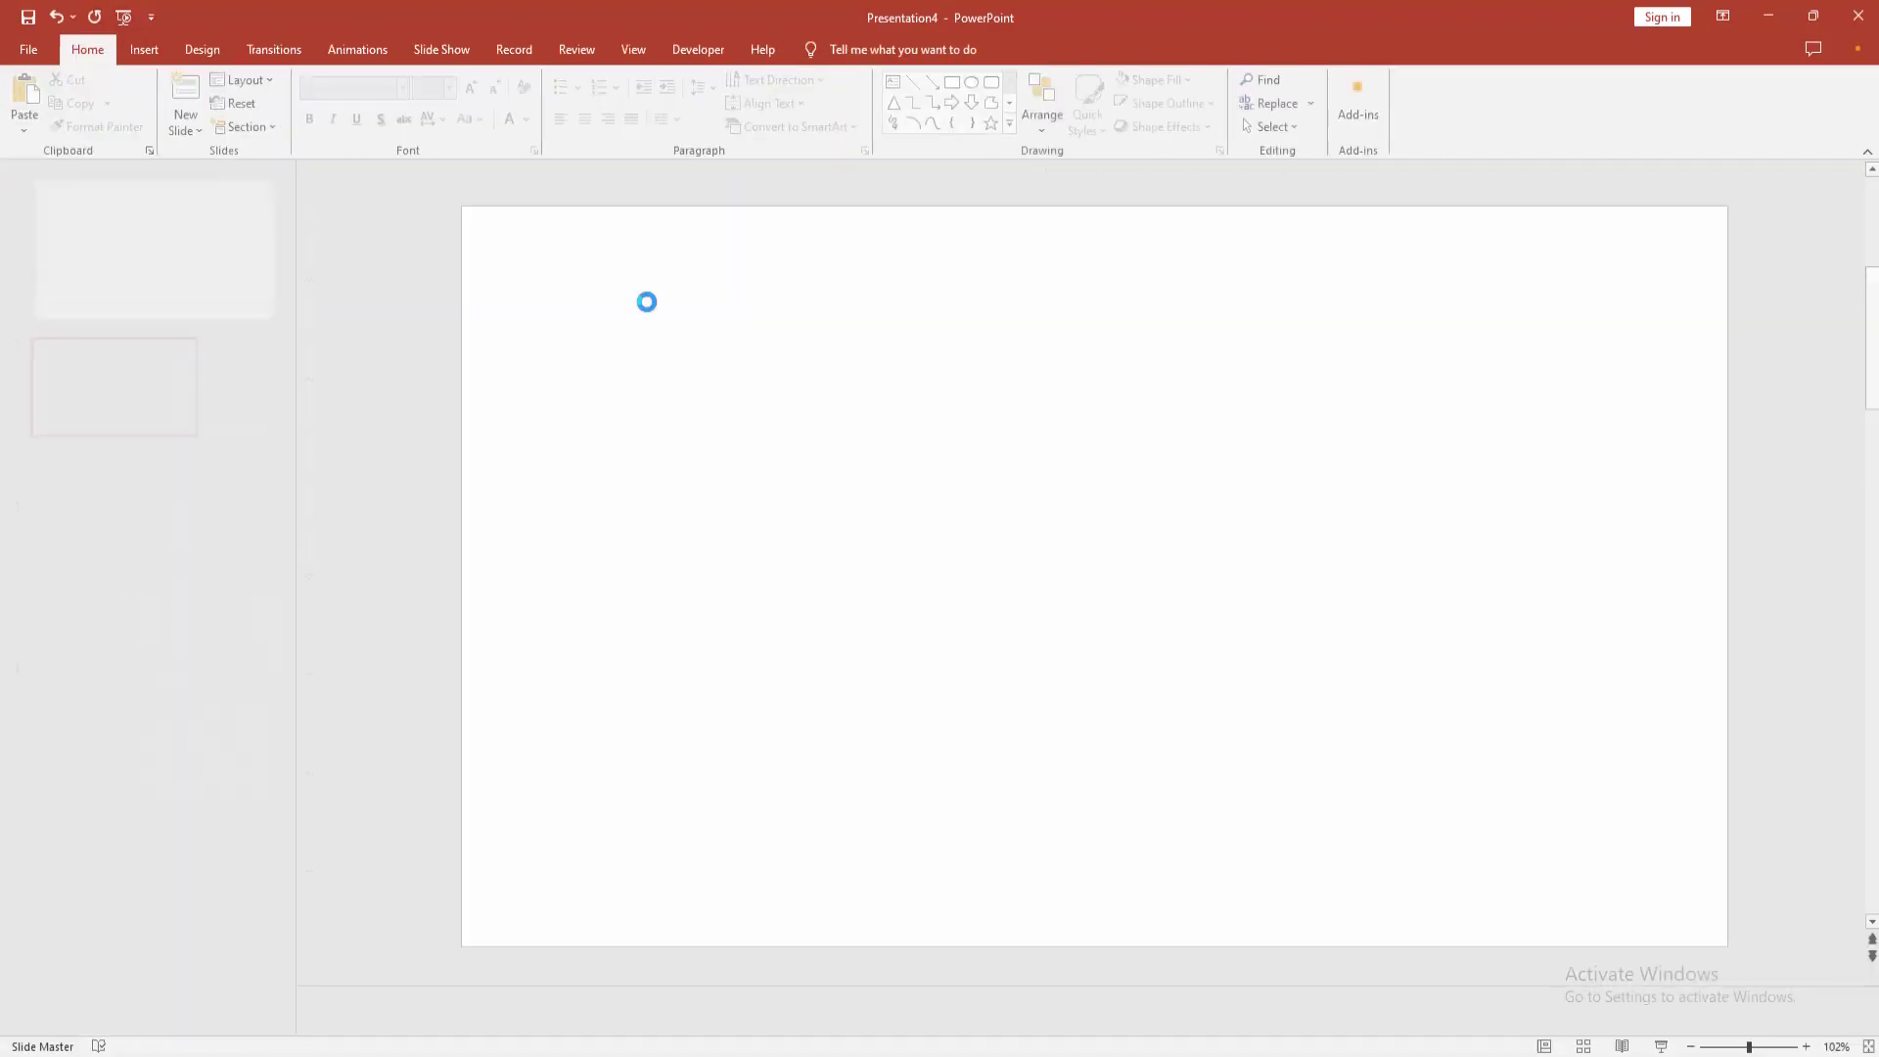